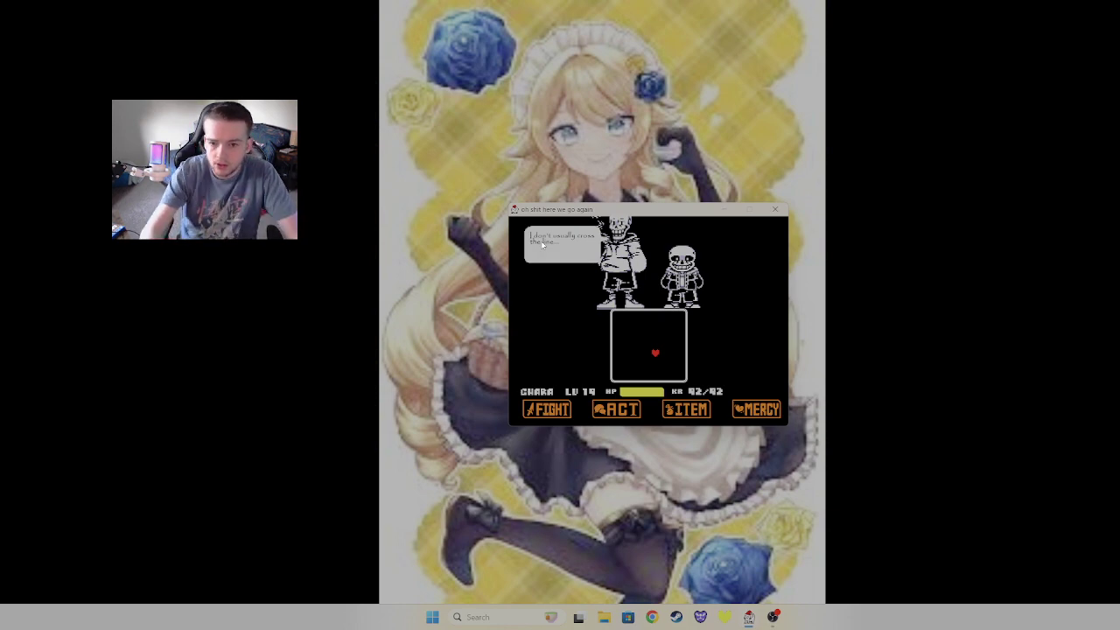
Advance Papyrus's opening lines through the pre-battle conversation
key("z")
key("z")
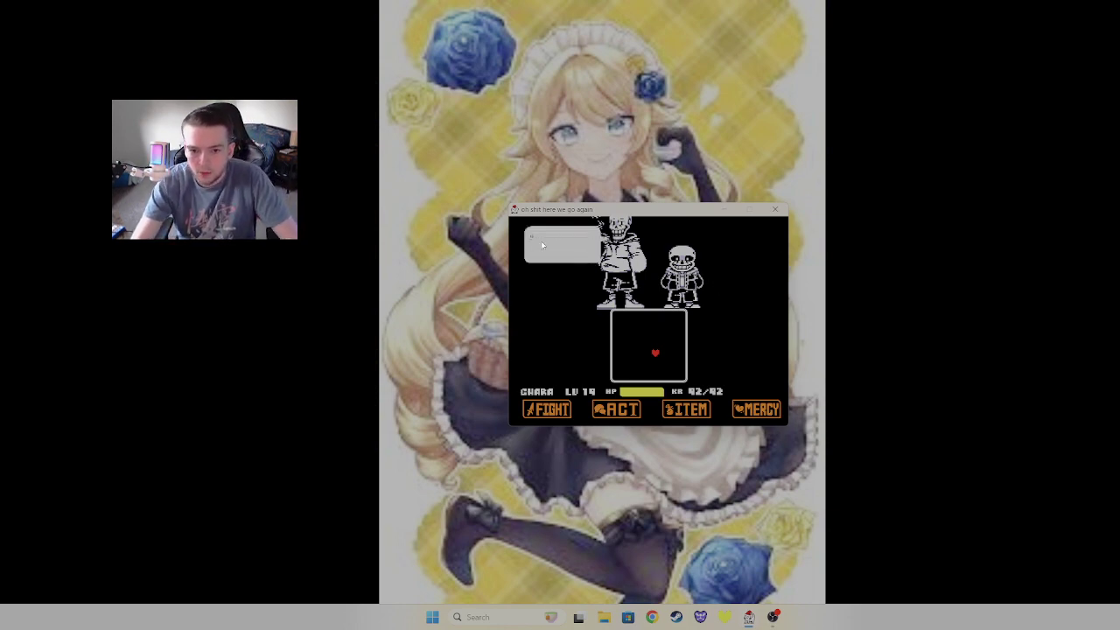
key("z")
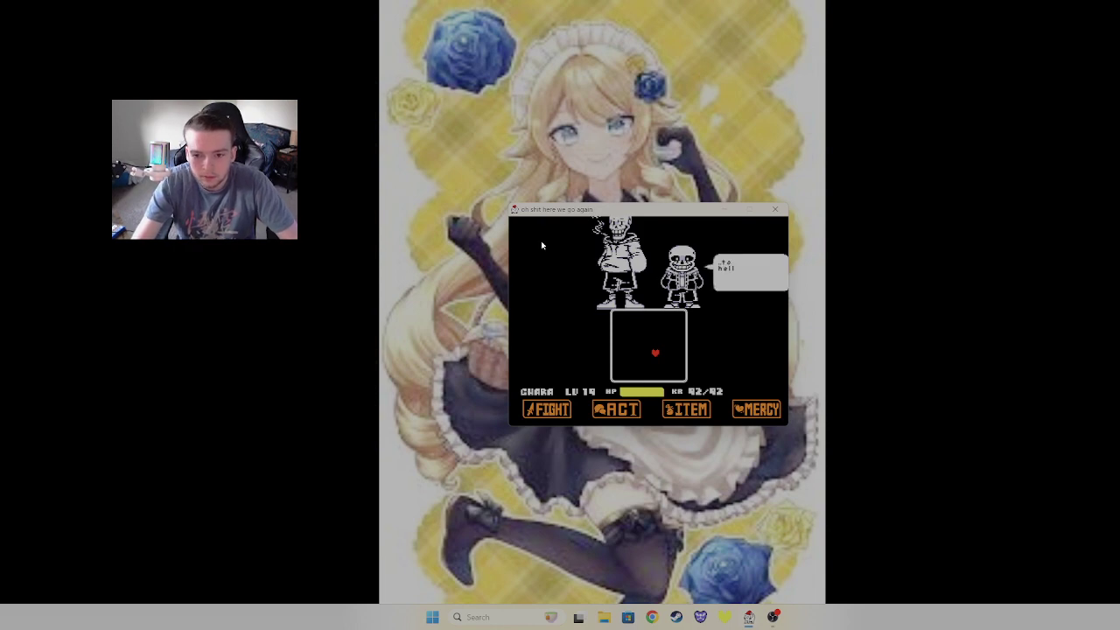
key("z")
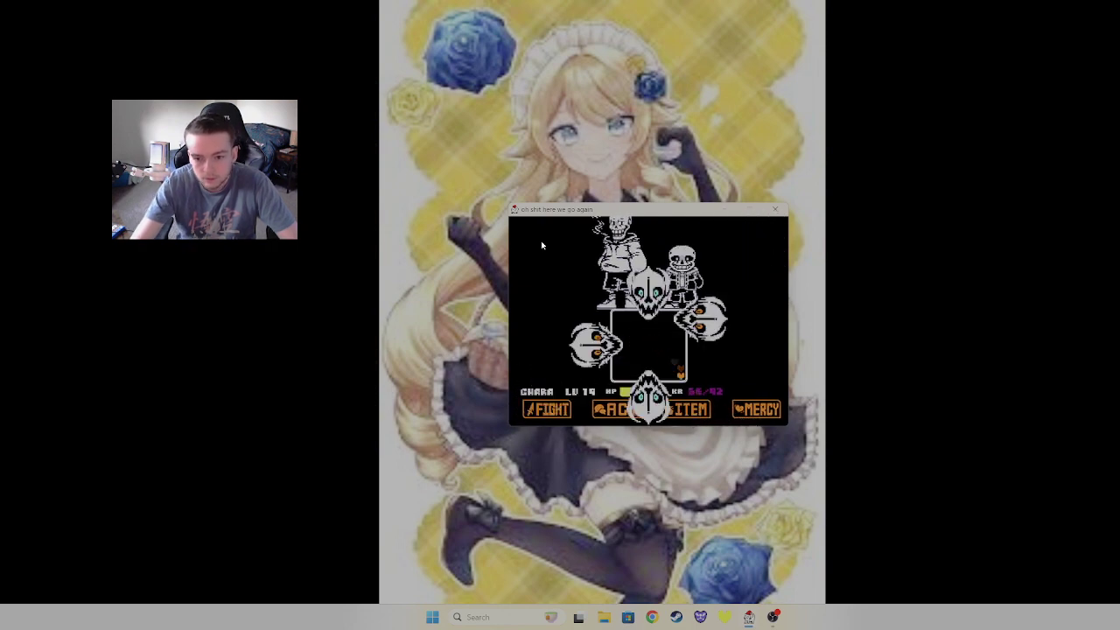
Attack an enemy with a timed FIGHT strike, then dodge bones until the heart dies
key("z")
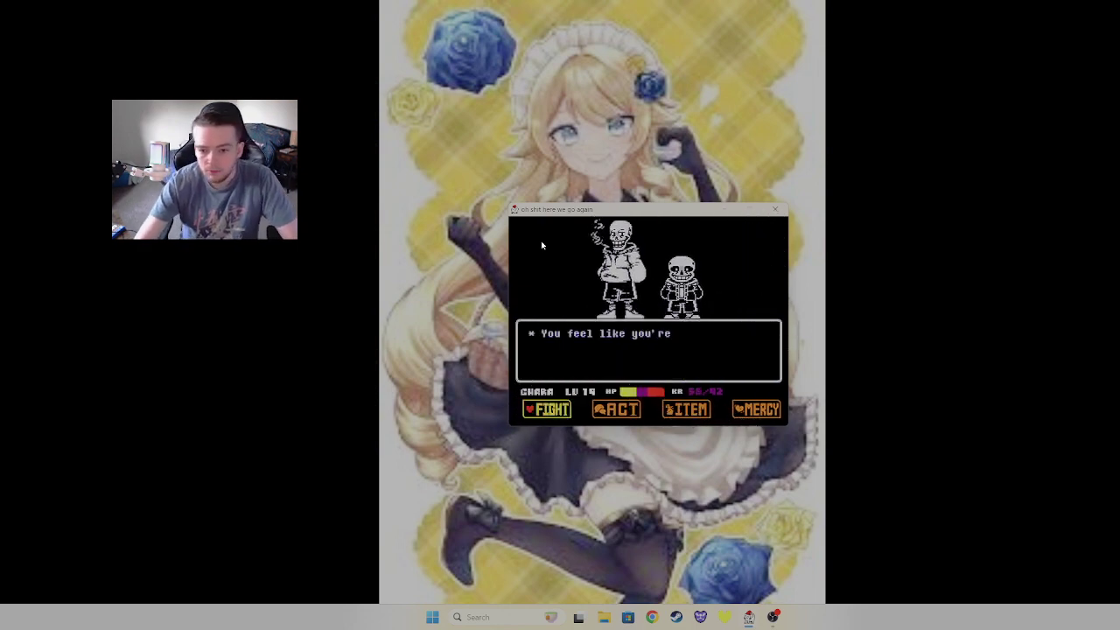
key("z")
key("z")
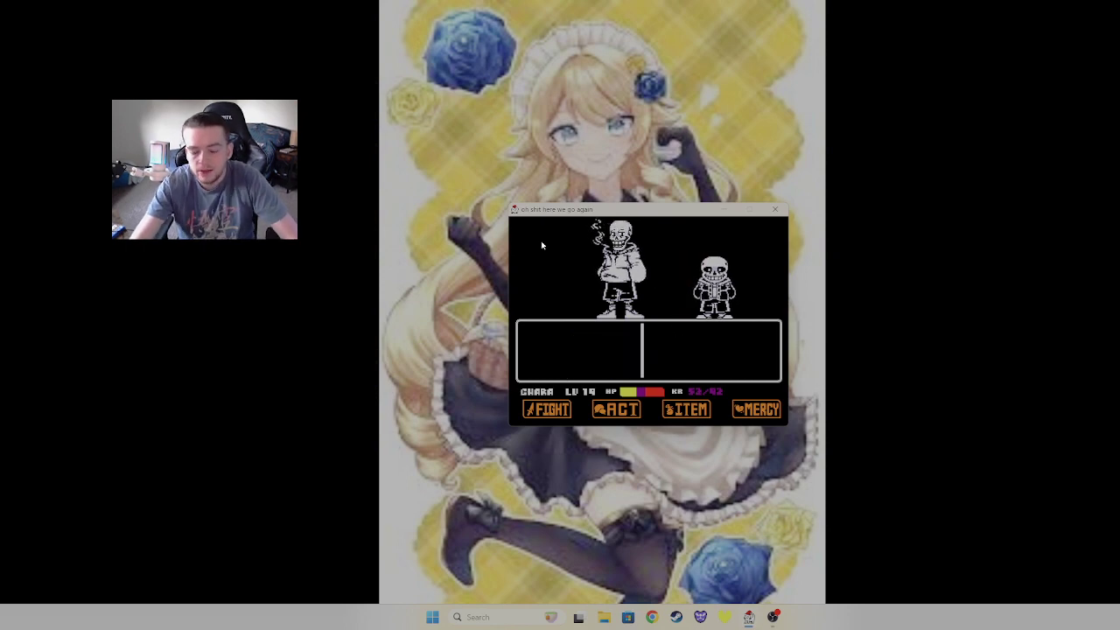
key("z")
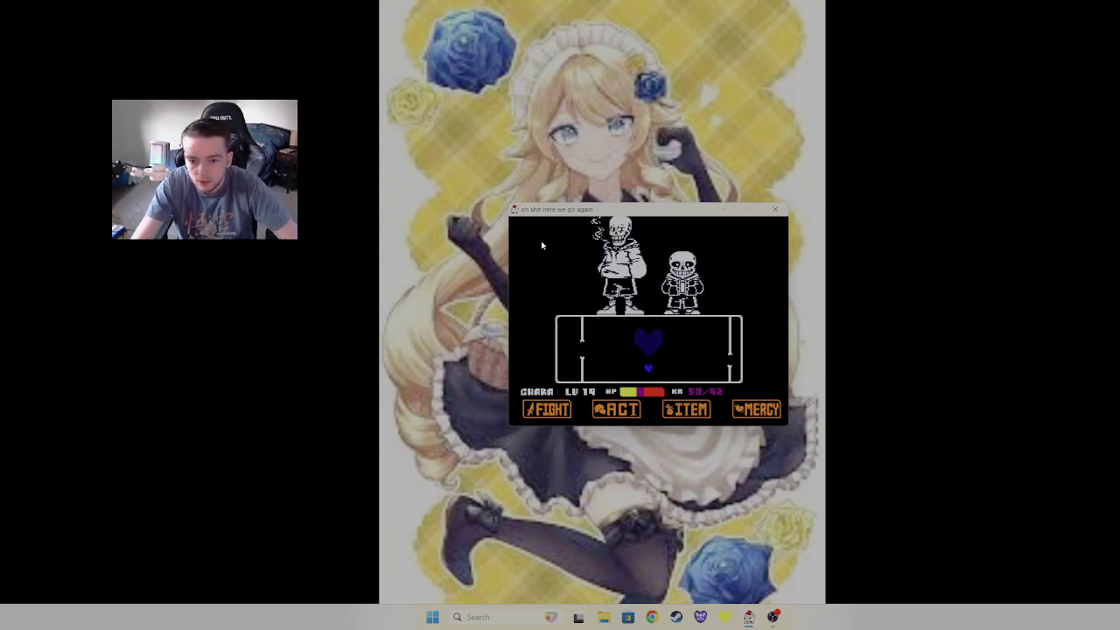
key("Right")
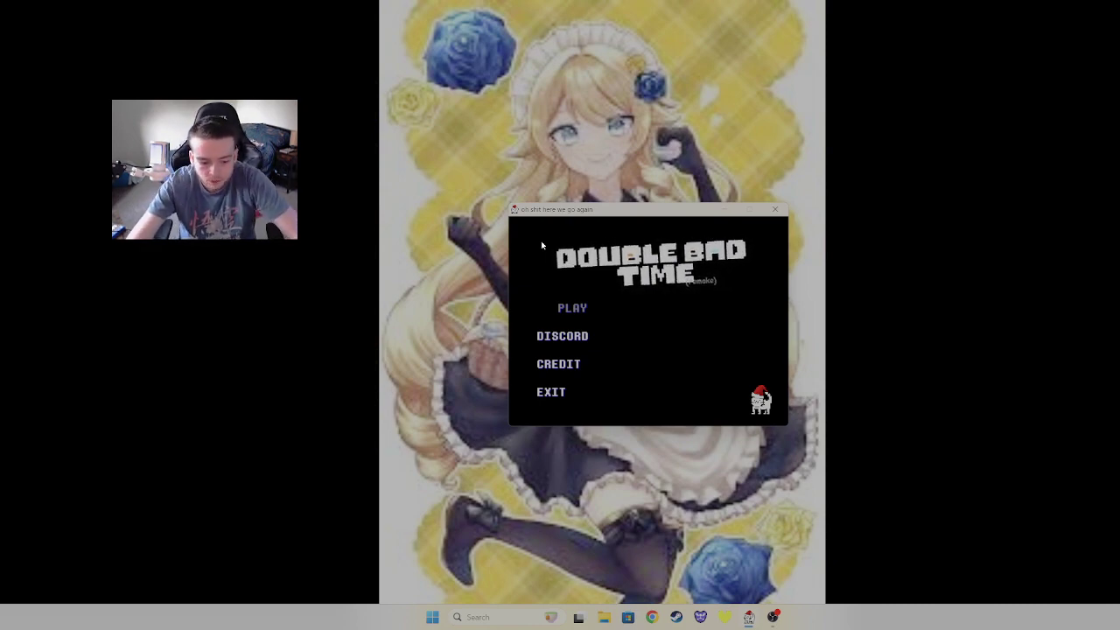
Start a new fight from the title screen and get past Papyrus's taunt
key("z")
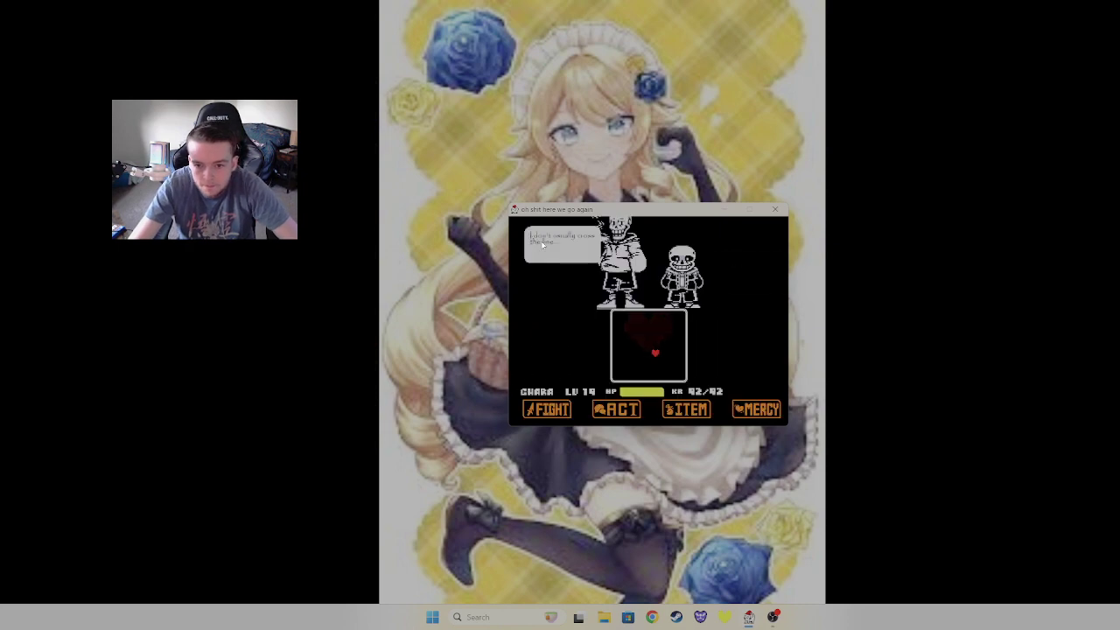
key("z")
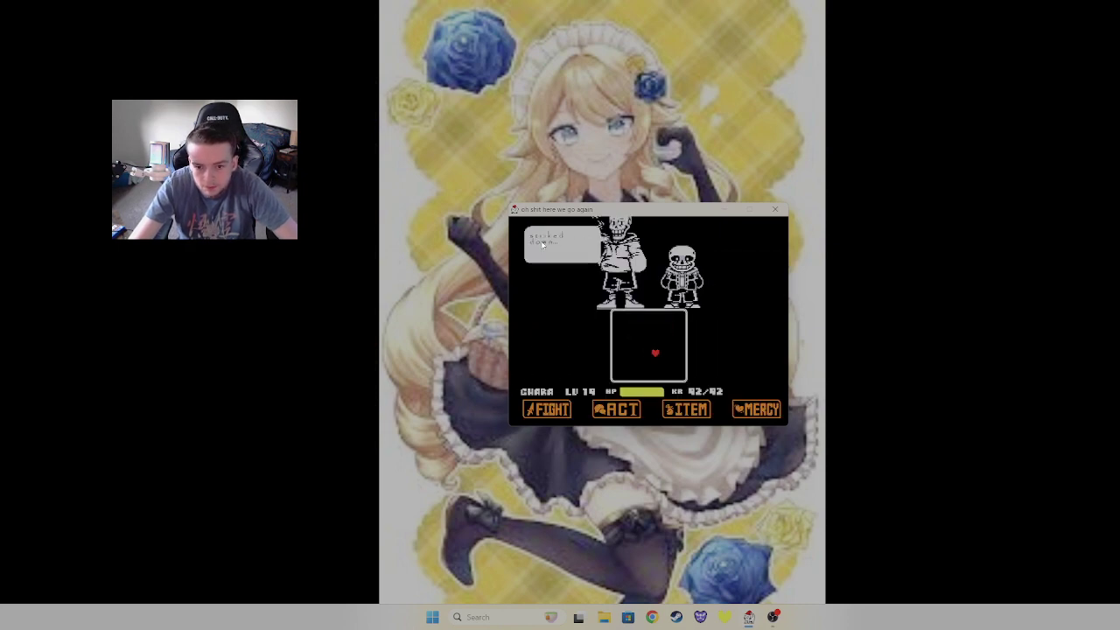
key("z")
key("z")
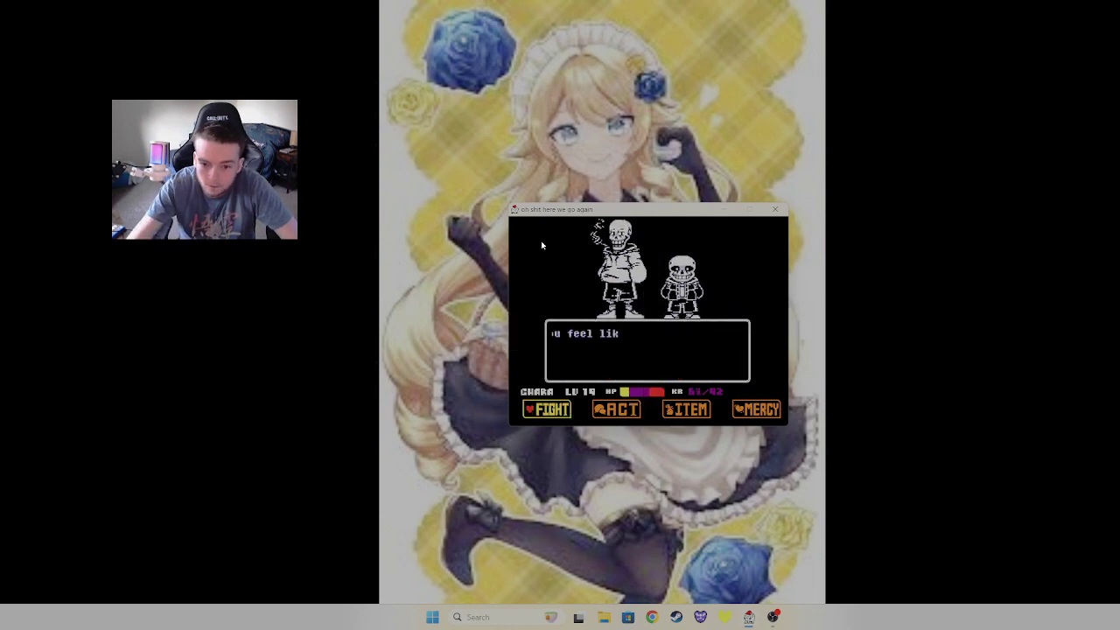
Attack using the timing meter, then dodge bones up and left until HP runs out
key("z")
key("z")
key("z")
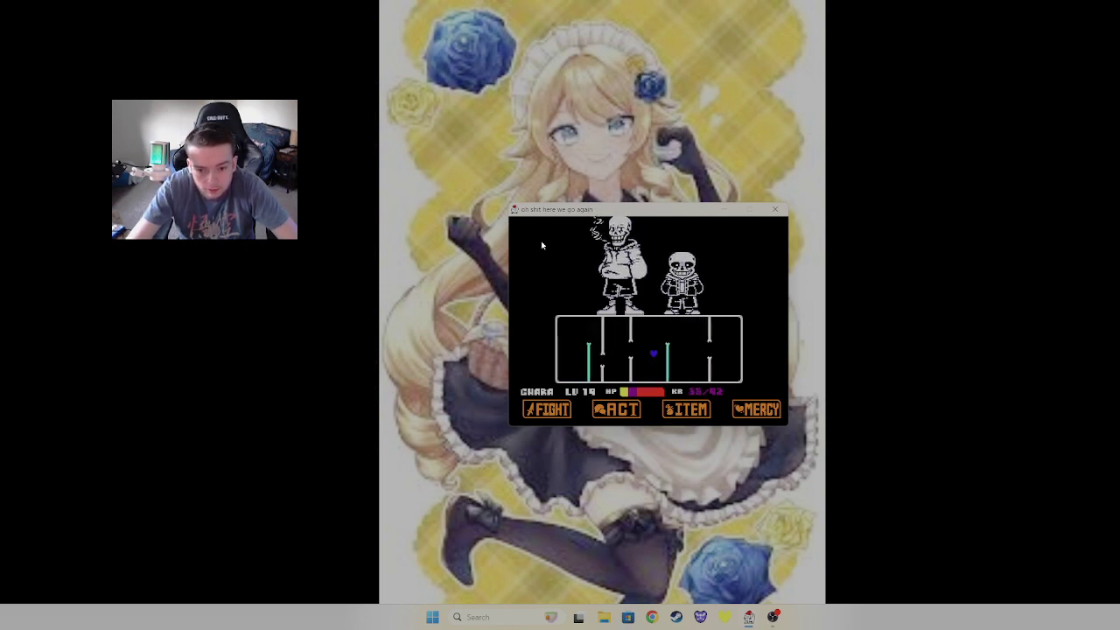
key("Up")
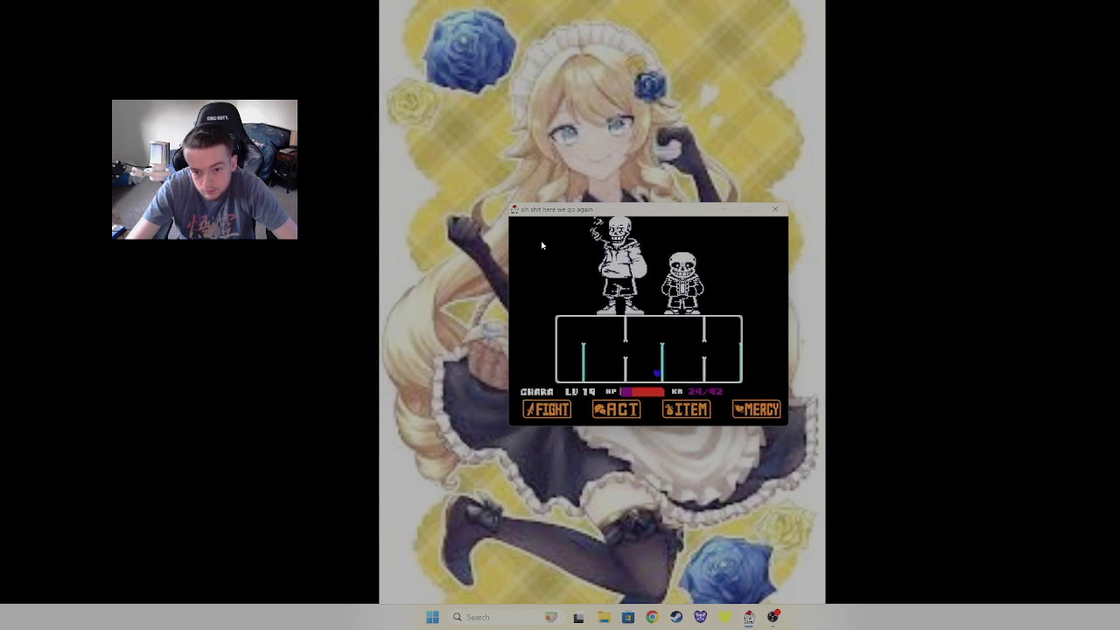
key("Left")
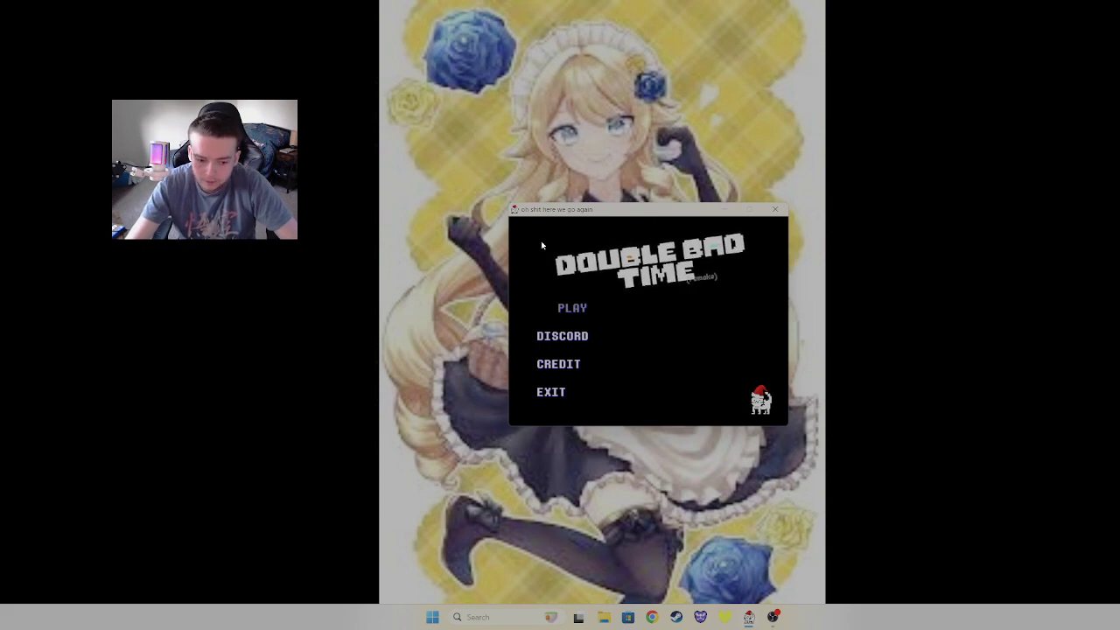
Launch a third attempt at the fight from the title menu's PLAY option
key("z")
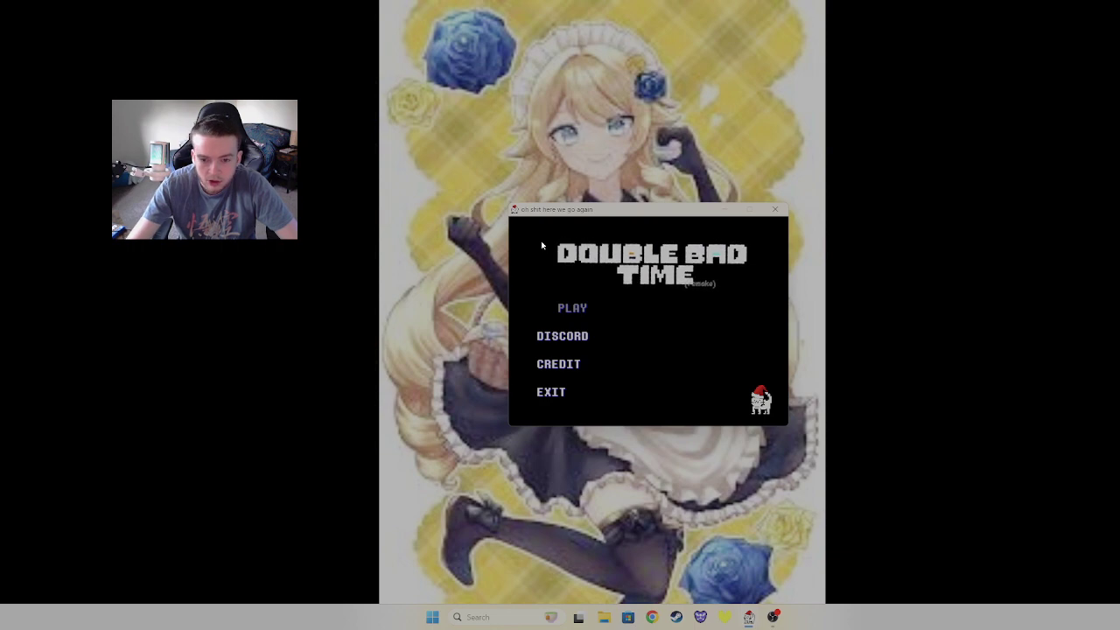
key("z")
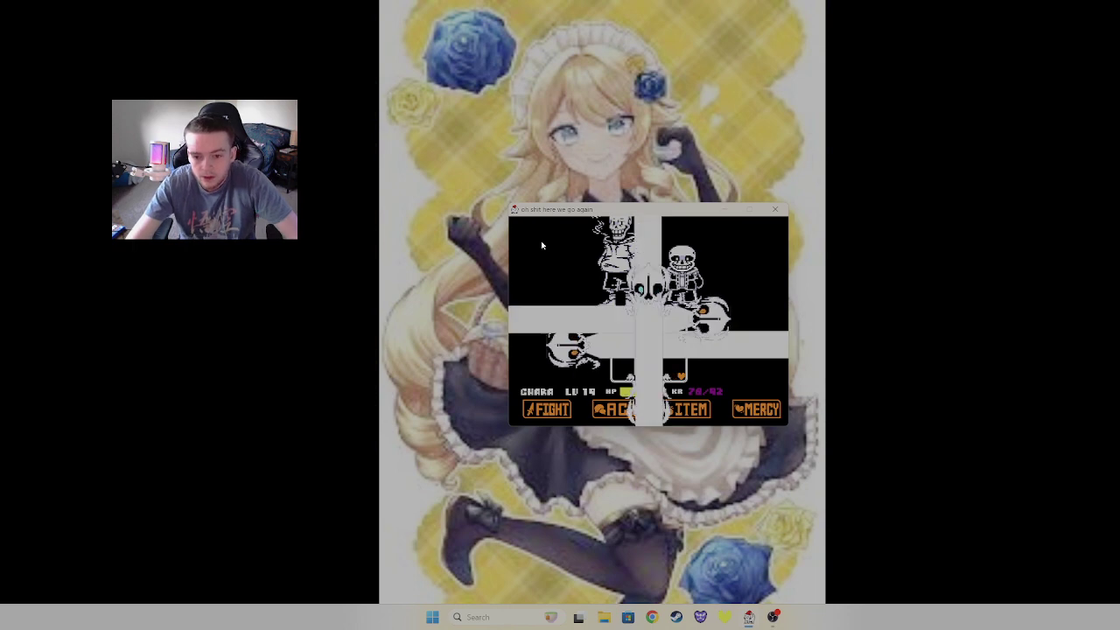
Land a timed strike on Sans, then start dodging bones right and up-left
key("z")
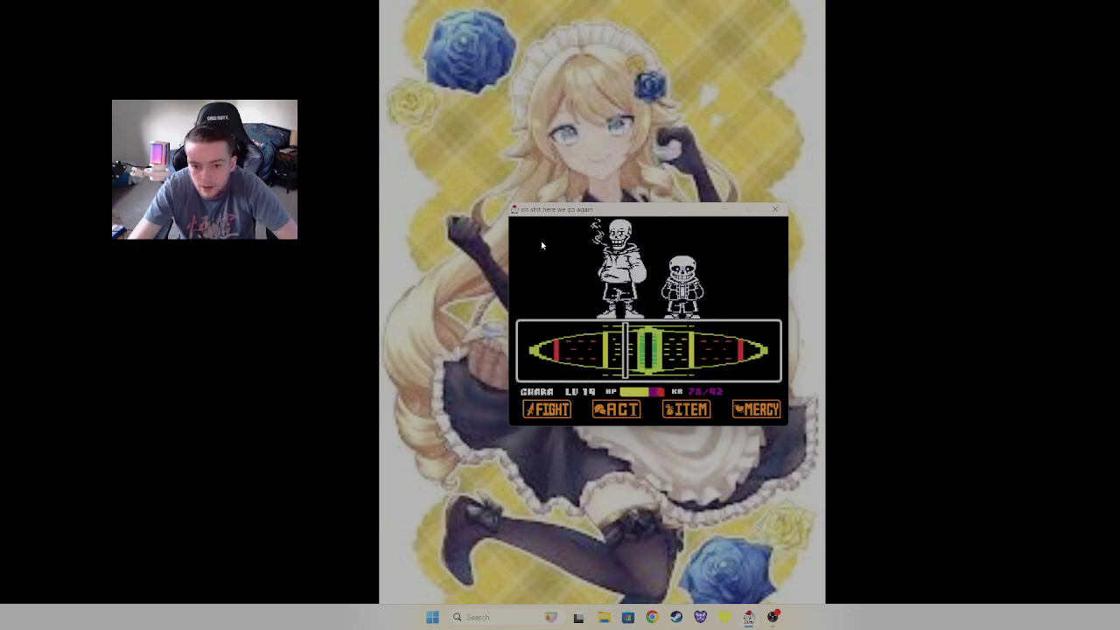
key("z")
key("z")
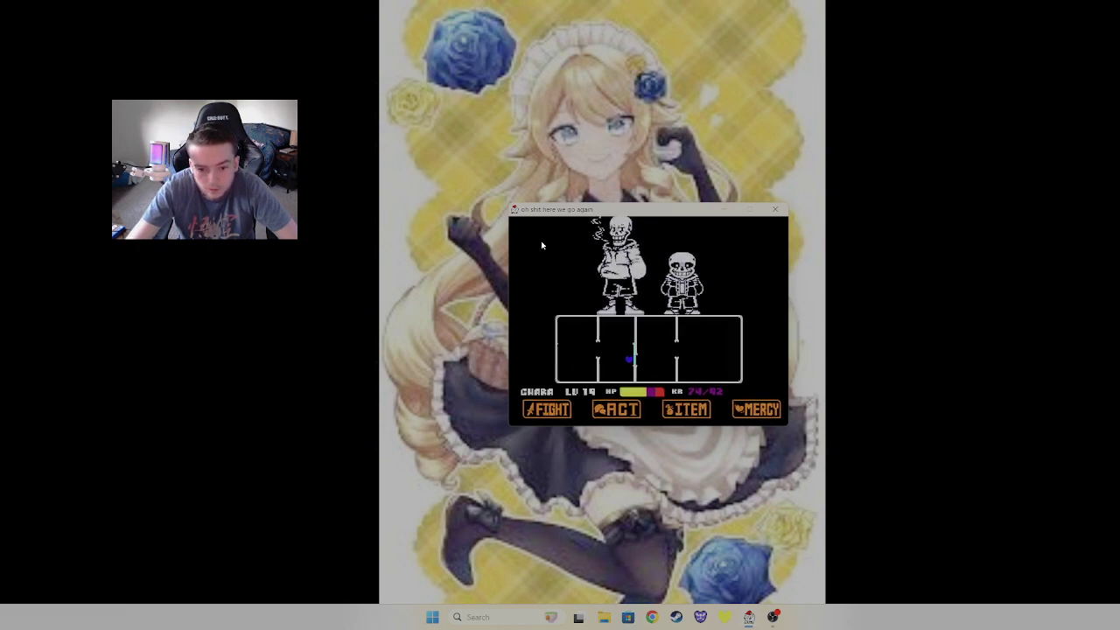
key("Right")
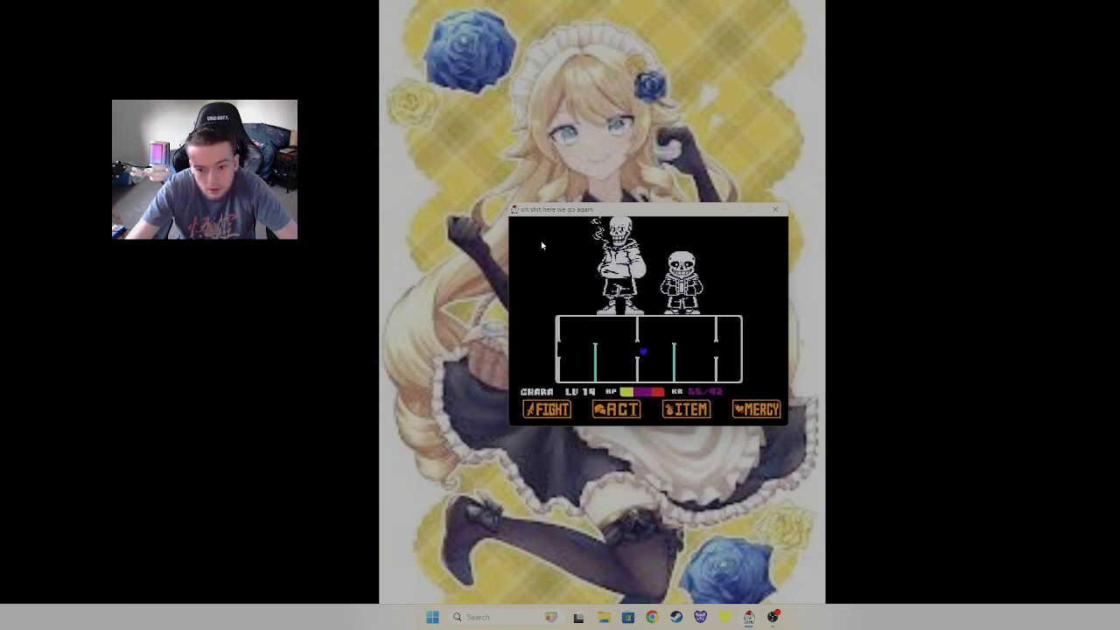
key("Left")
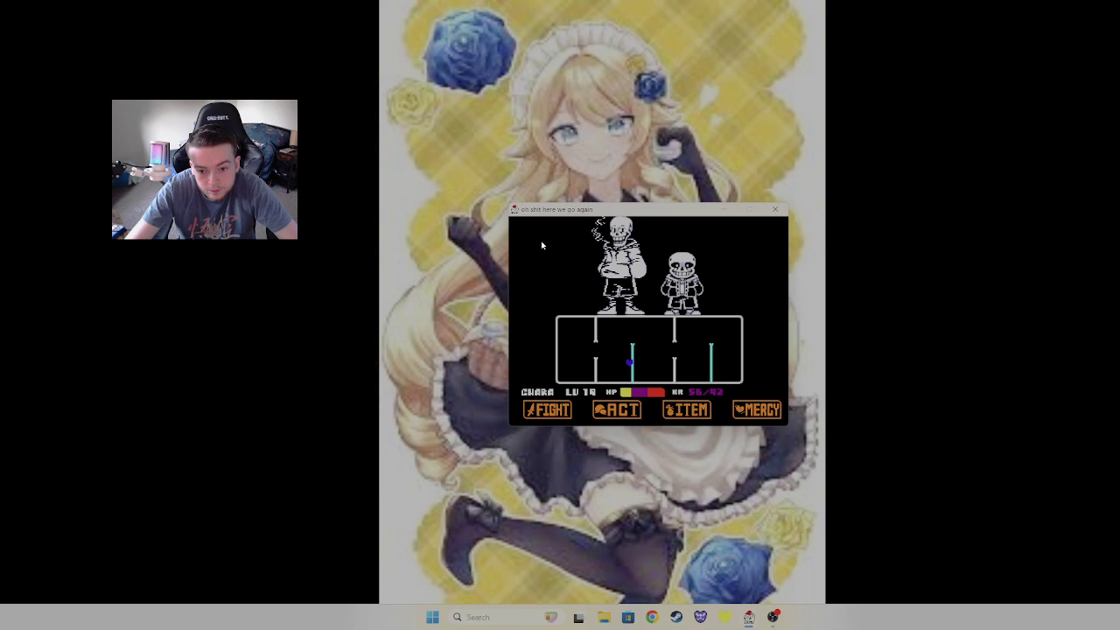
key("Up")
Weave the heart left and right through the bone rows, finishing at the box bottom
key("Left")
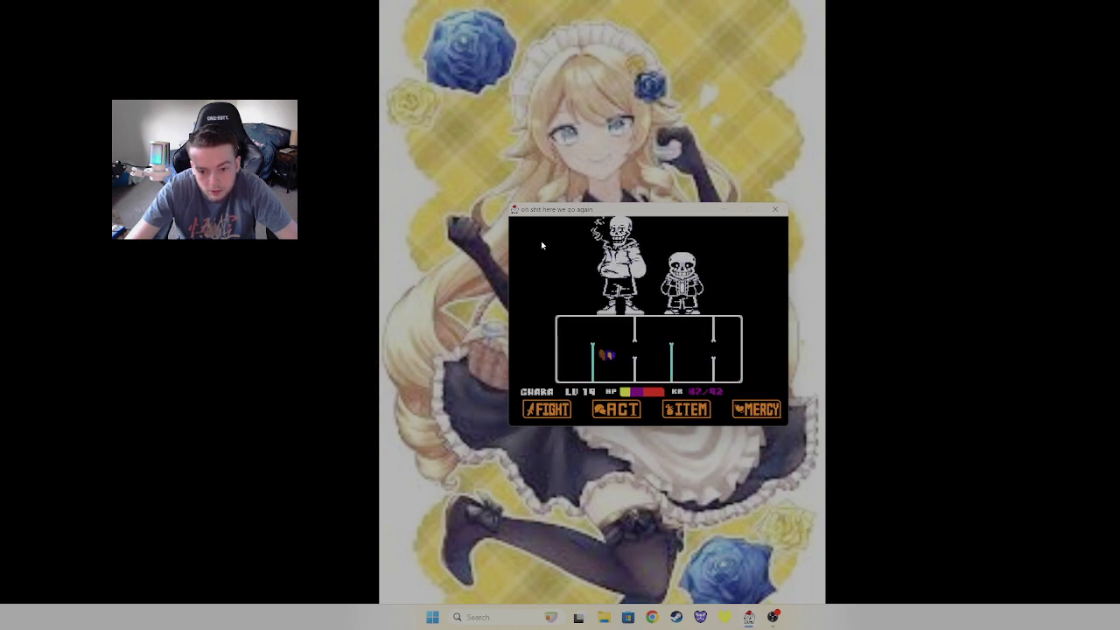
key("Left")
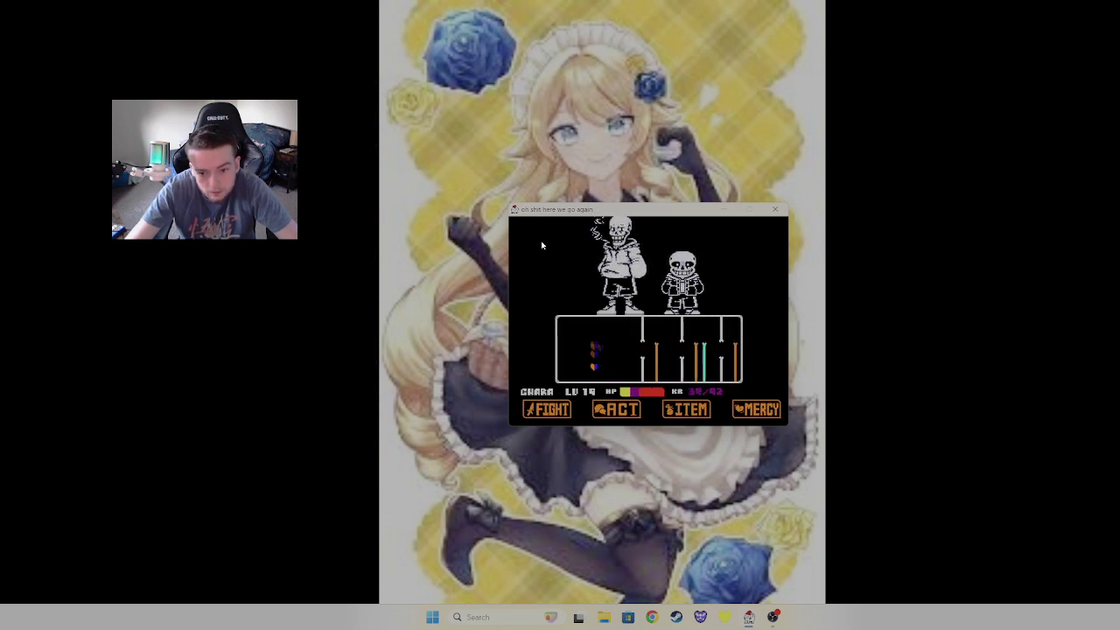
key("Right")
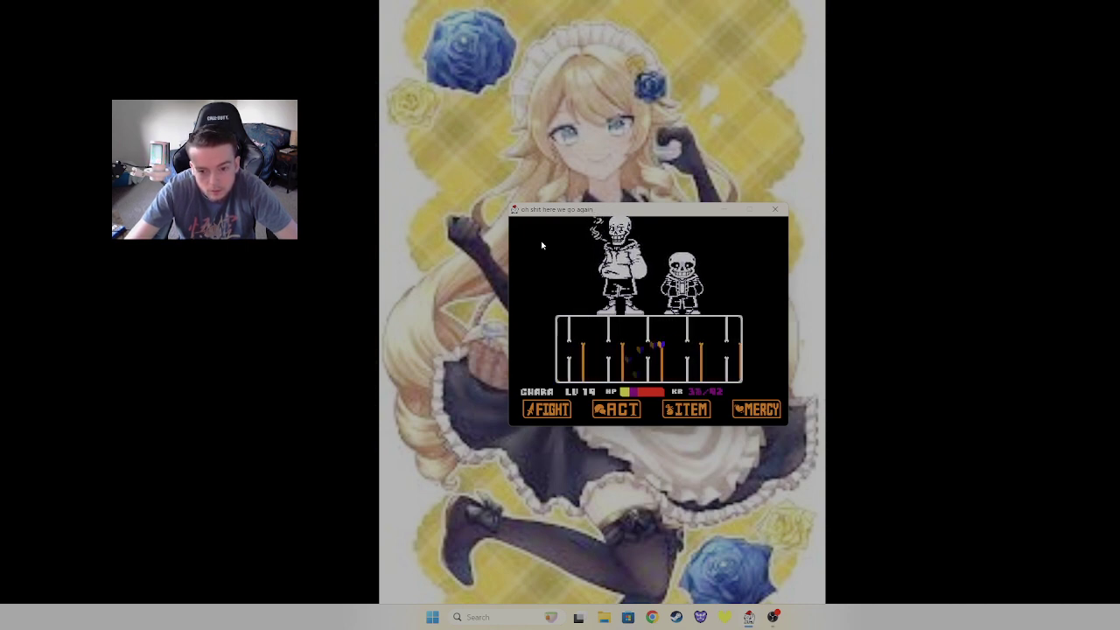
key("Left")
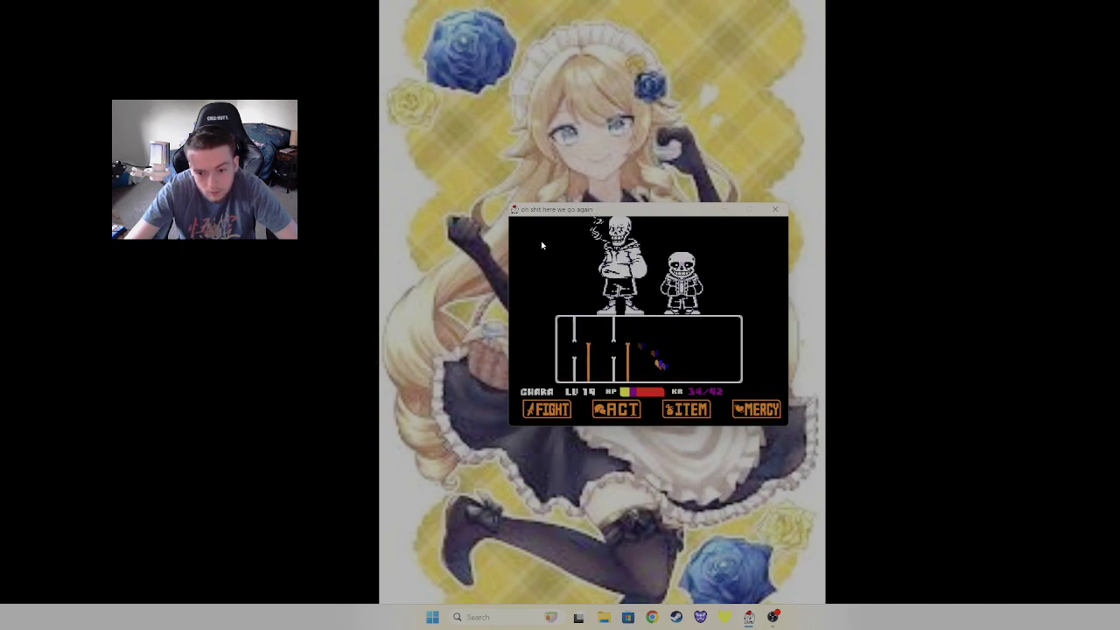
key("Right")
key("Down")
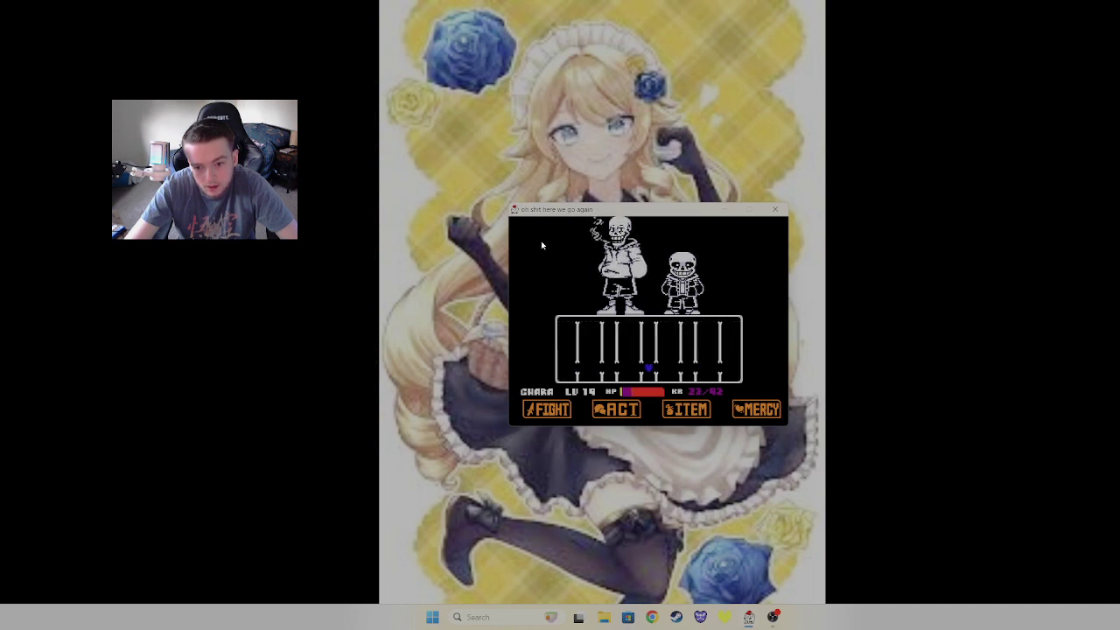
Eat the L.Hero from the ITEM menu to restore health
key("Right")
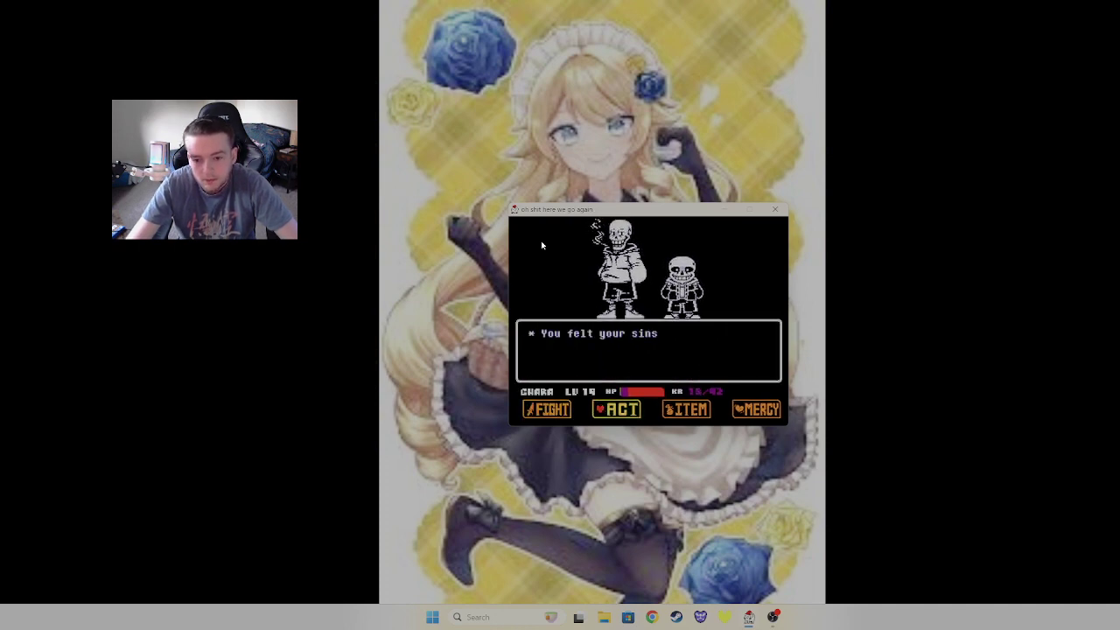
key("Right")
key("z")
key("Down")
key("Down")
key("Down")
key("Down")
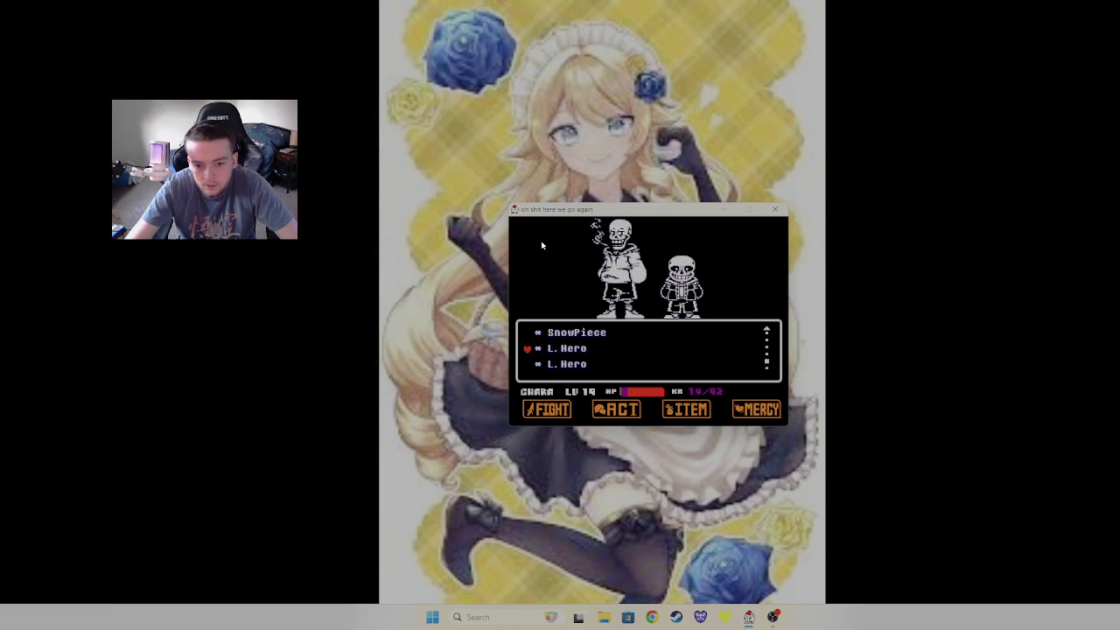
key("z")
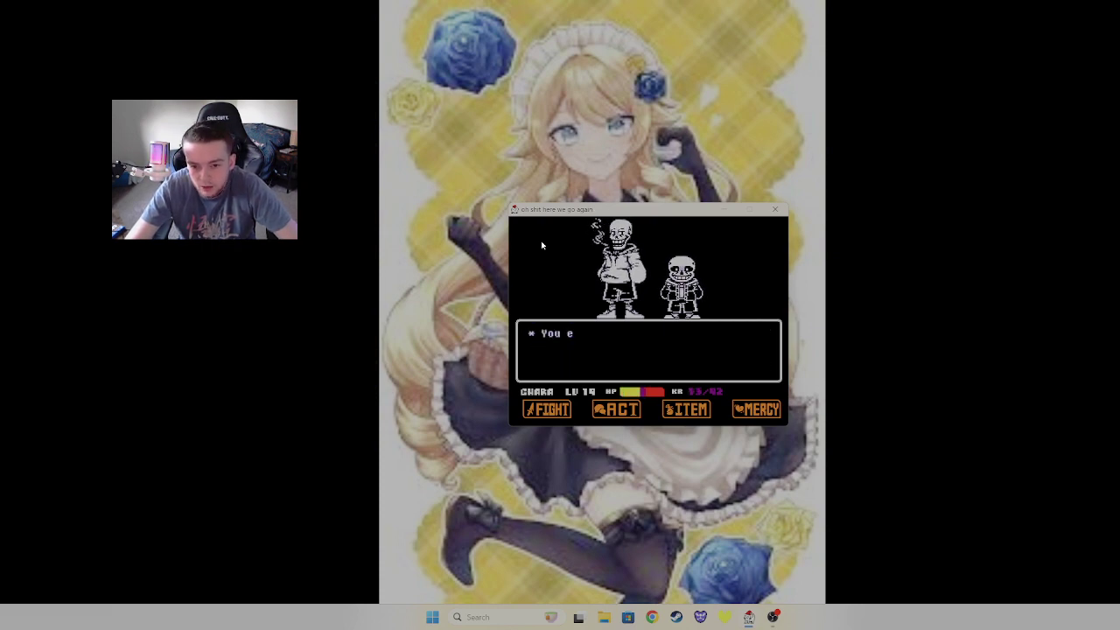
key("z")
Hop the blue heart across platforms and along the floor, avoiding the bone pillars
key("Right")
key("Up")
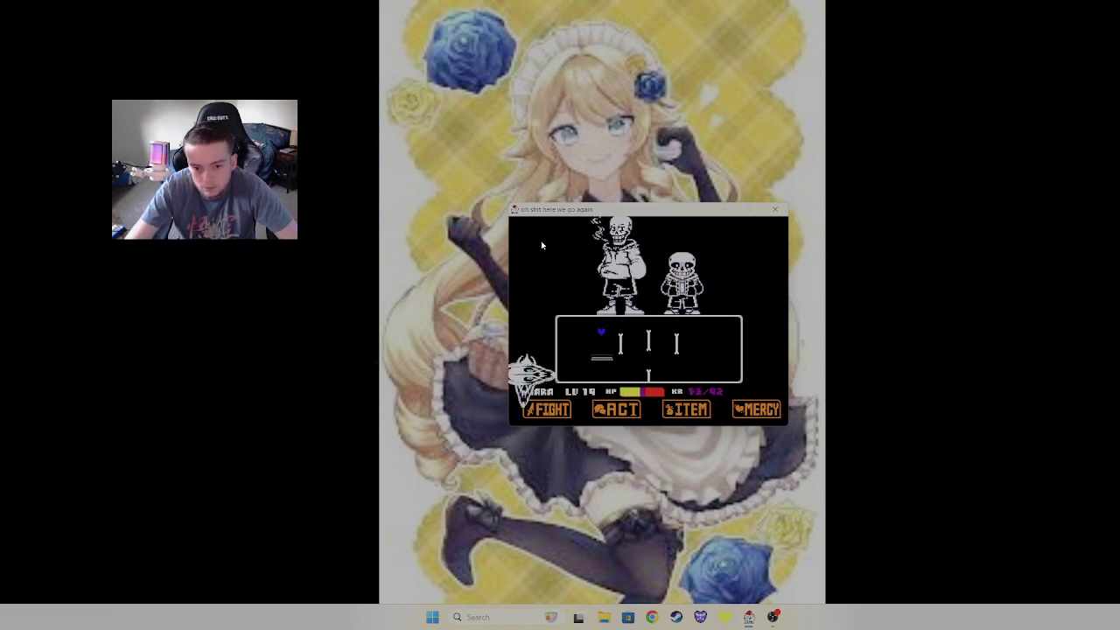
key("Right")
key("Up")
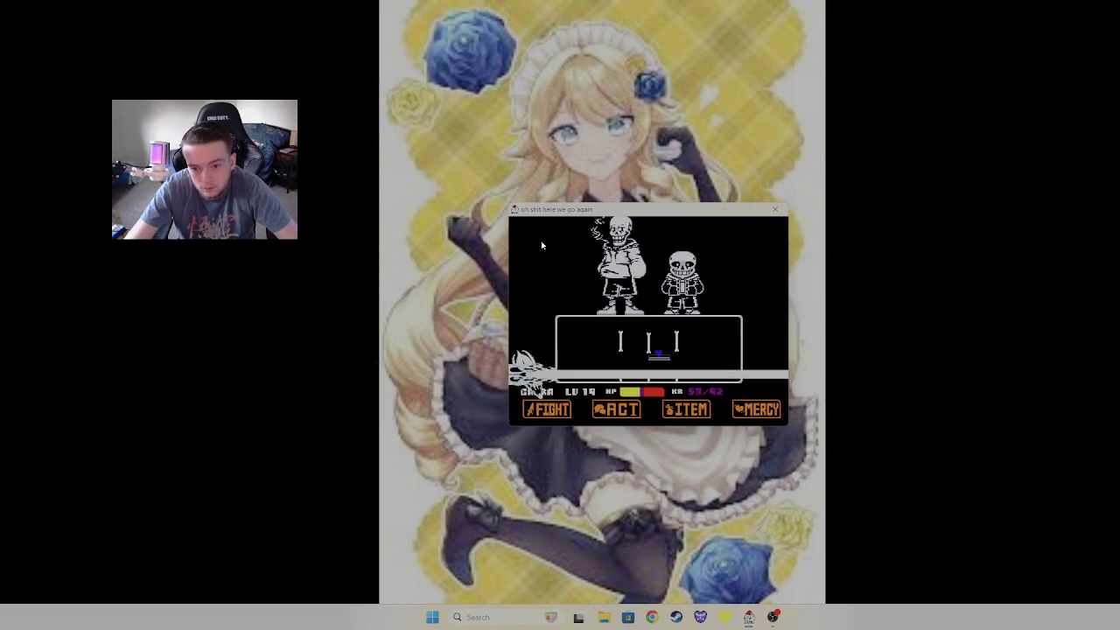
key("Right")
key("Down")
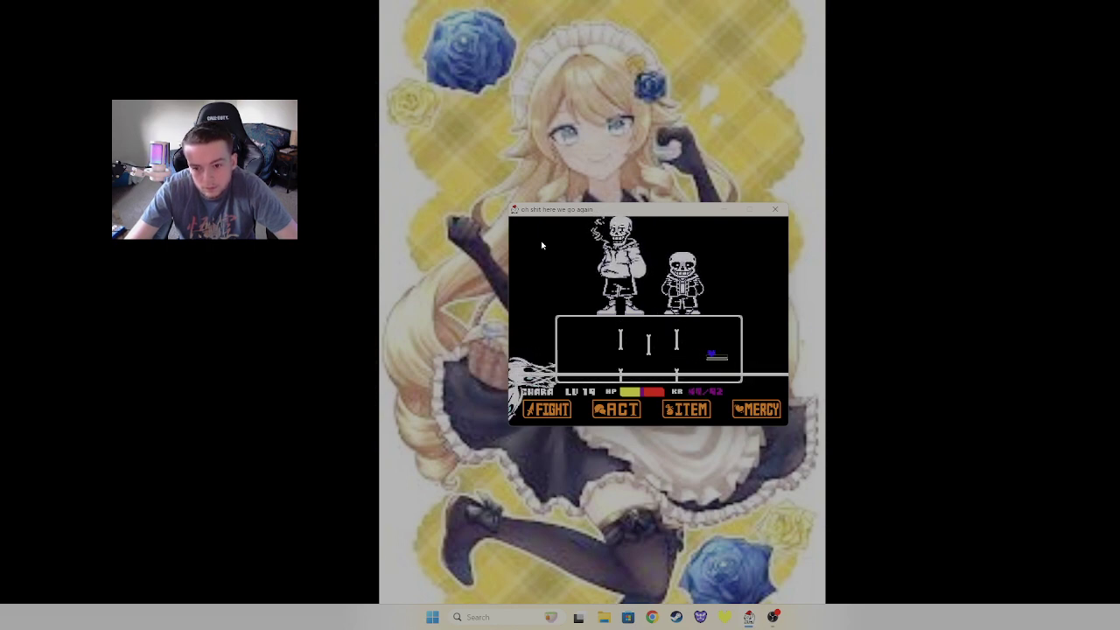
key("Left")
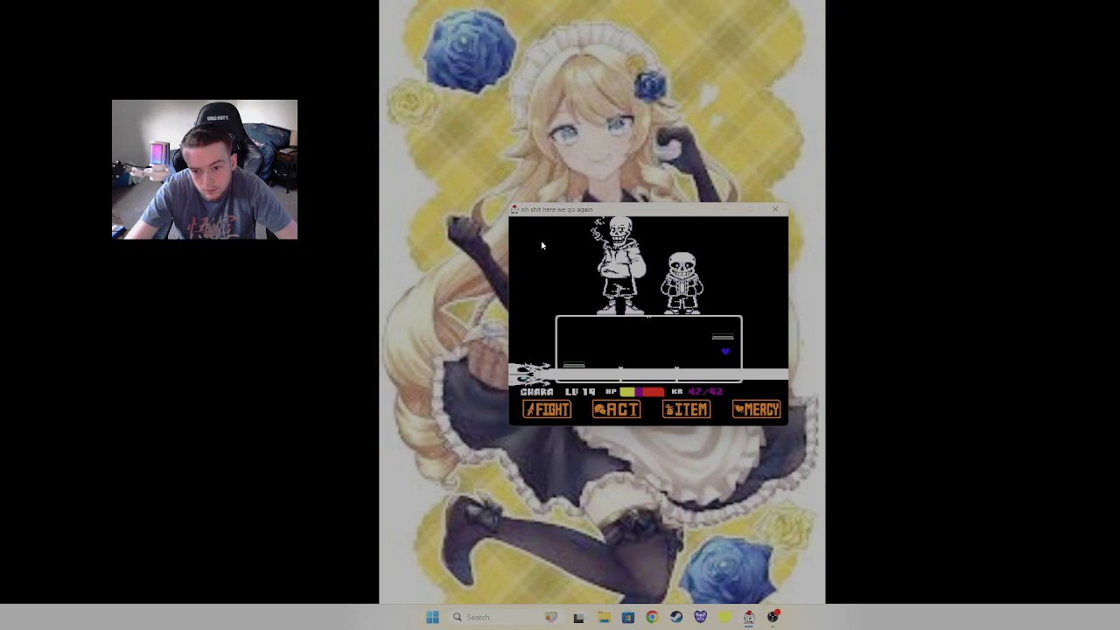
key("Down")
key("Left")
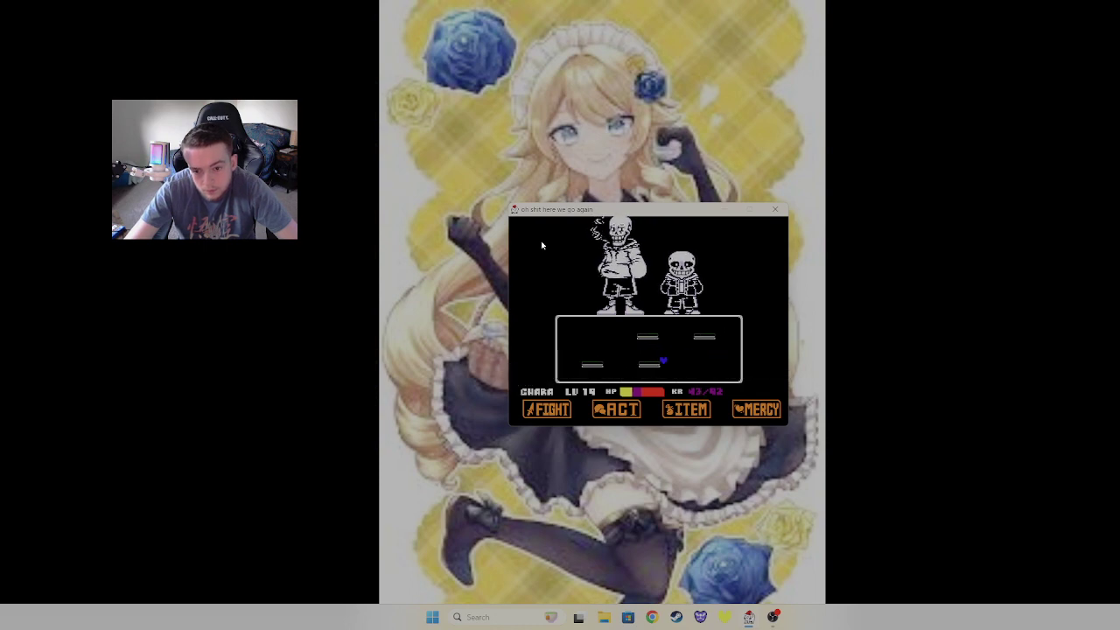
key("Left")
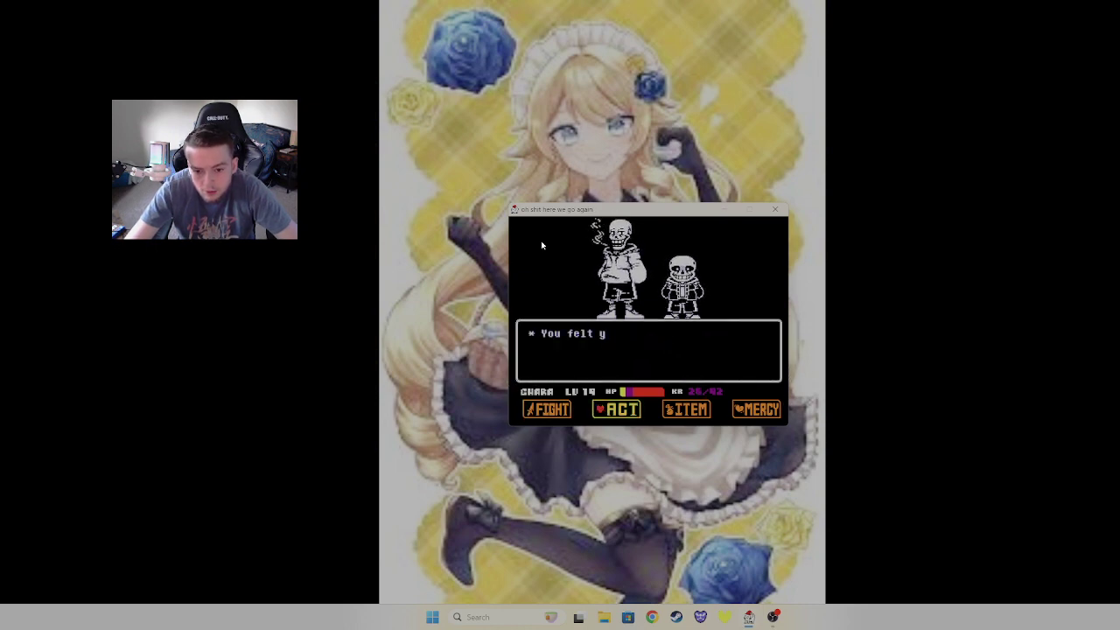
Eat the SnowPiece from the item list to heal
key("Right")
key("z")
key("Down")
key("Down")
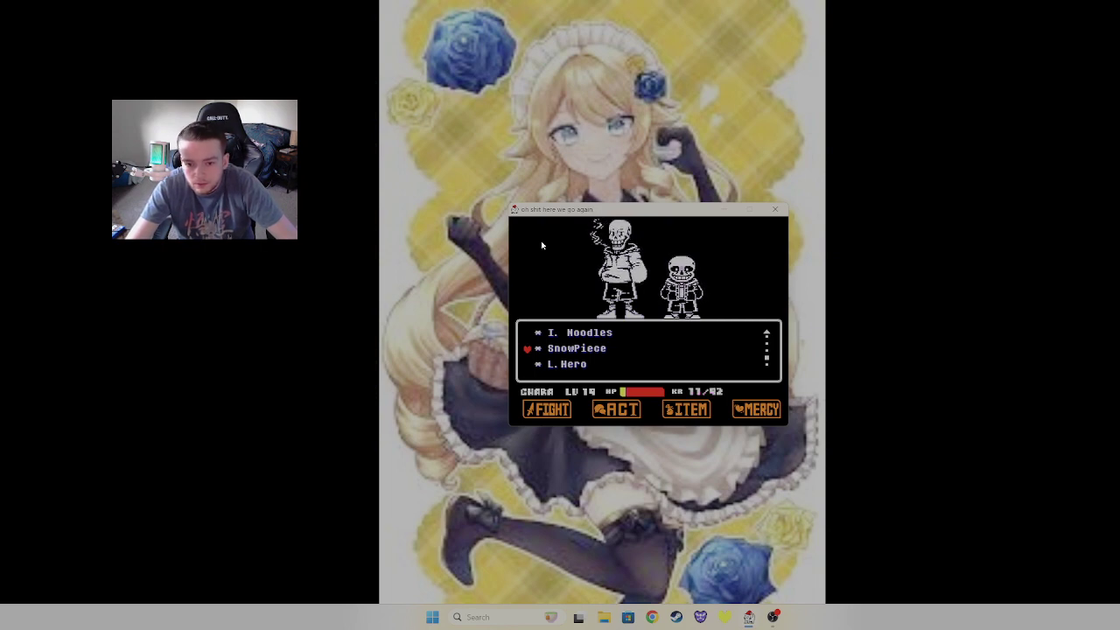
key("z")
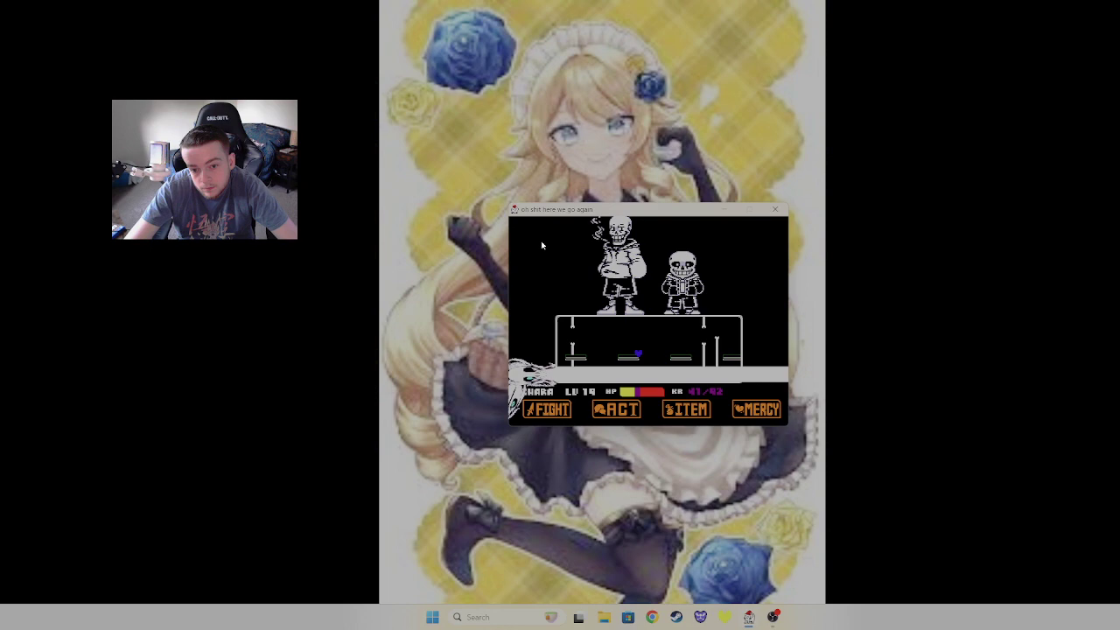
Browse the item list, then leave it without using anything
key("Right")
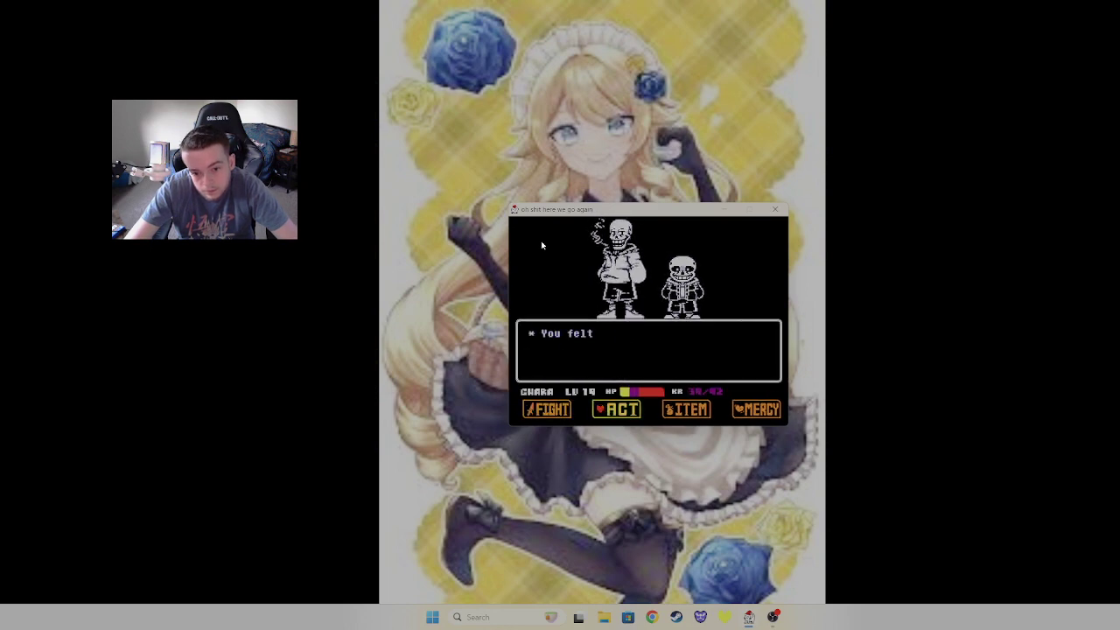
key("Right")
key("z")
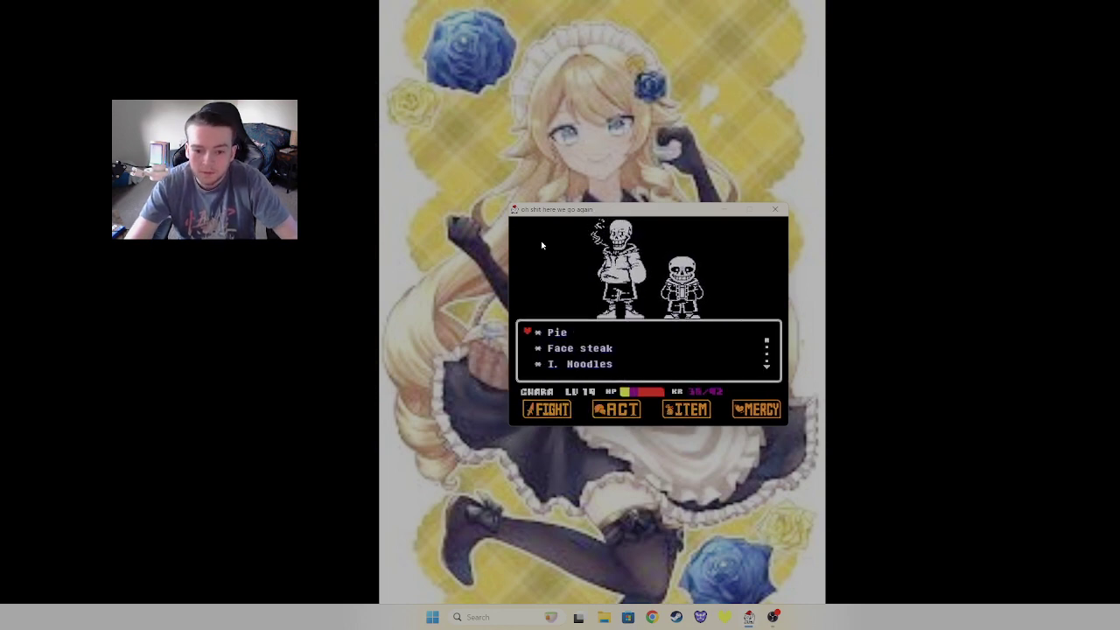
key("Down")
key("Down")
key("Down")
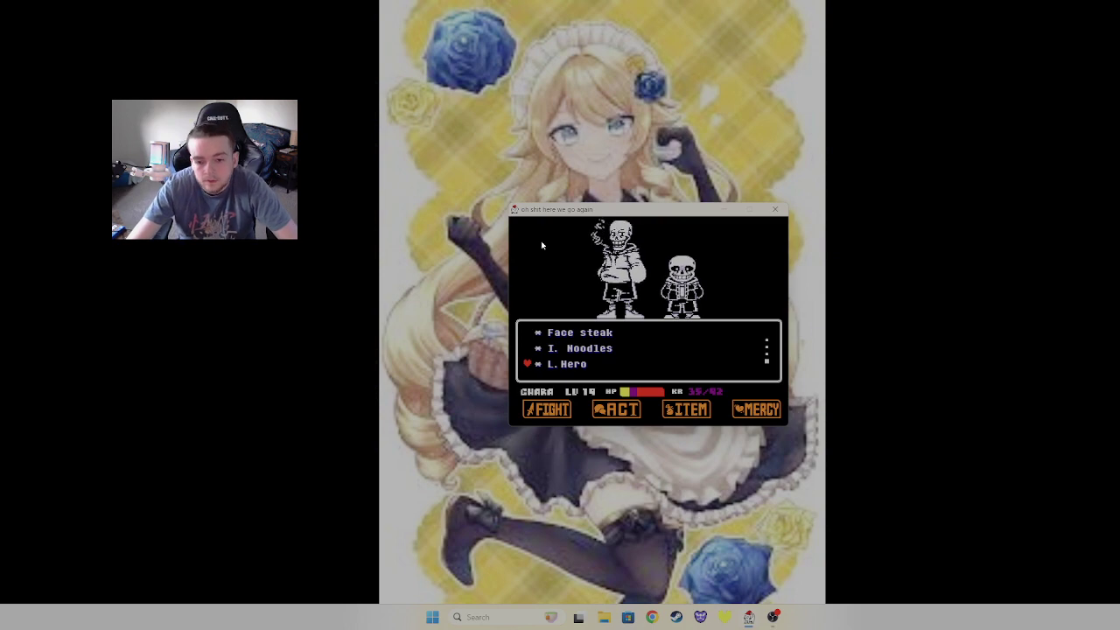
key("x")
key("Left")
key("Left")
Swing a timed FIGHT strike at Sans and advance the brothers' dialogue
key("z")
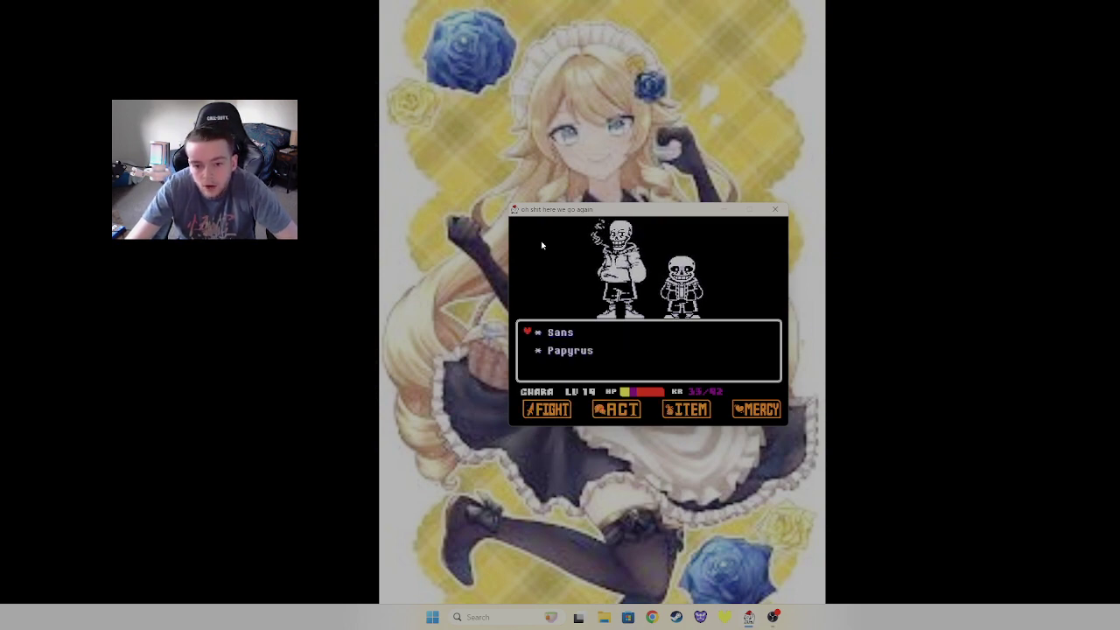
key("z")
key("z")
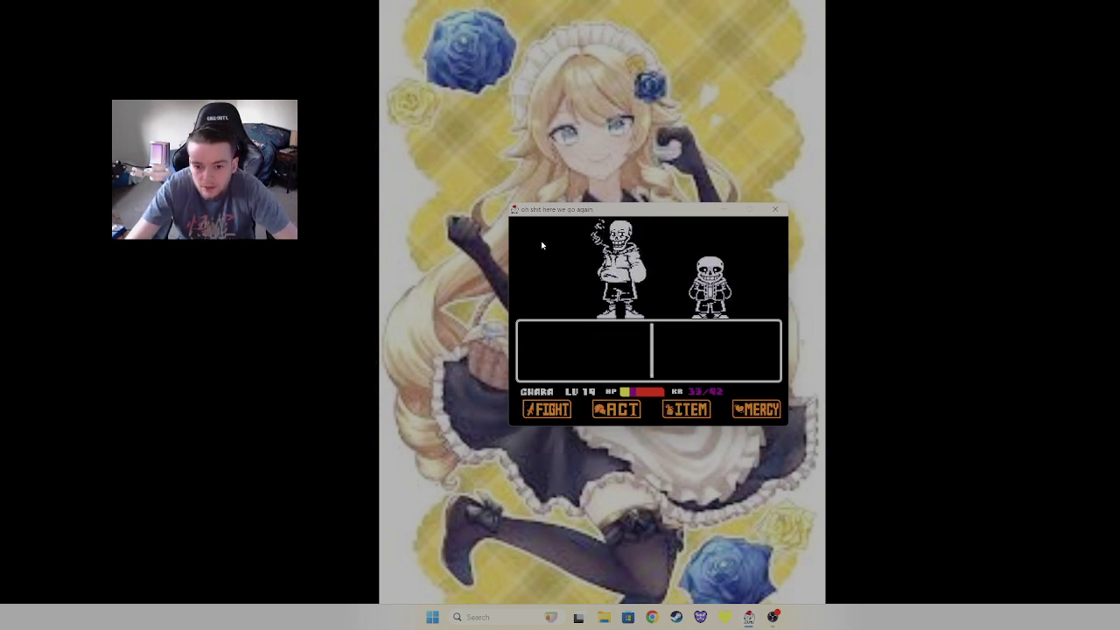
key("z")
key("z")
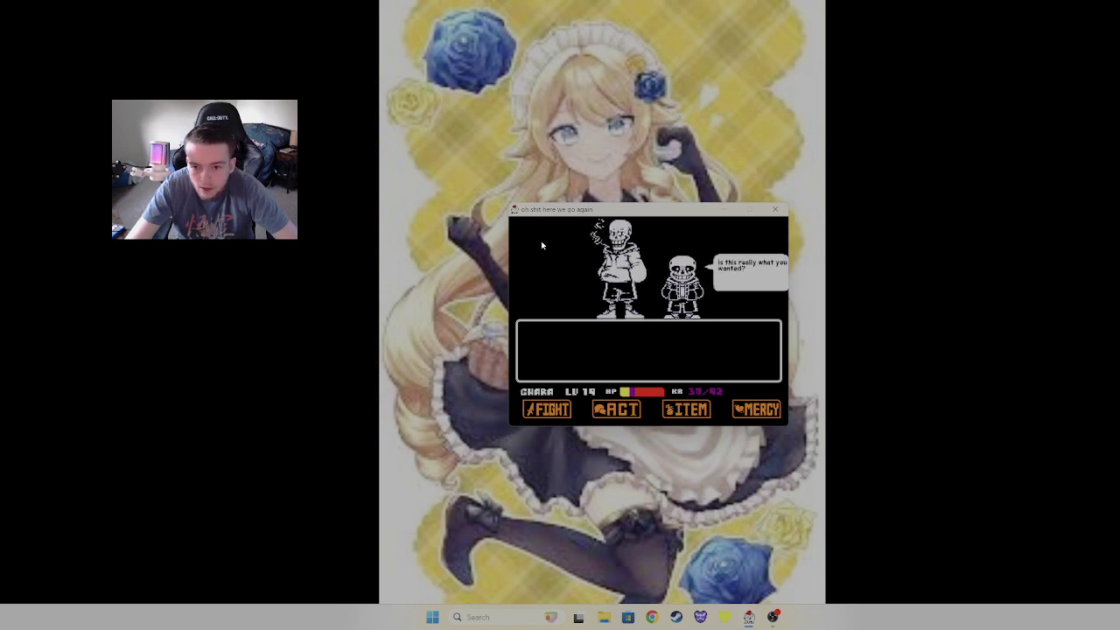
key("z")
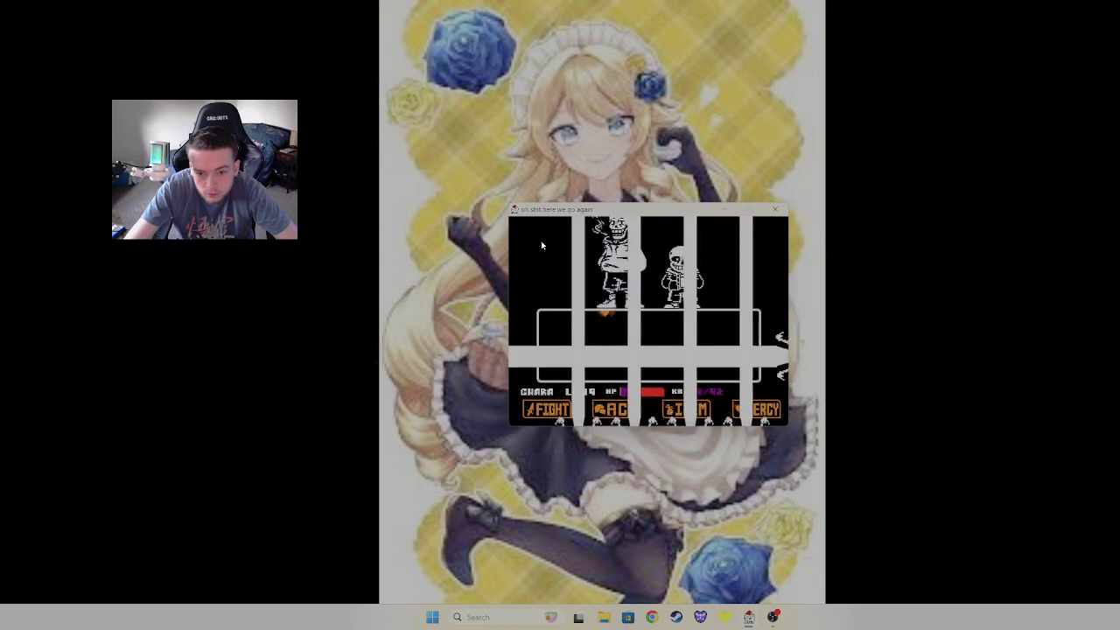
Back out of targeting, glance at MERCY options, and open the item list
key("z")
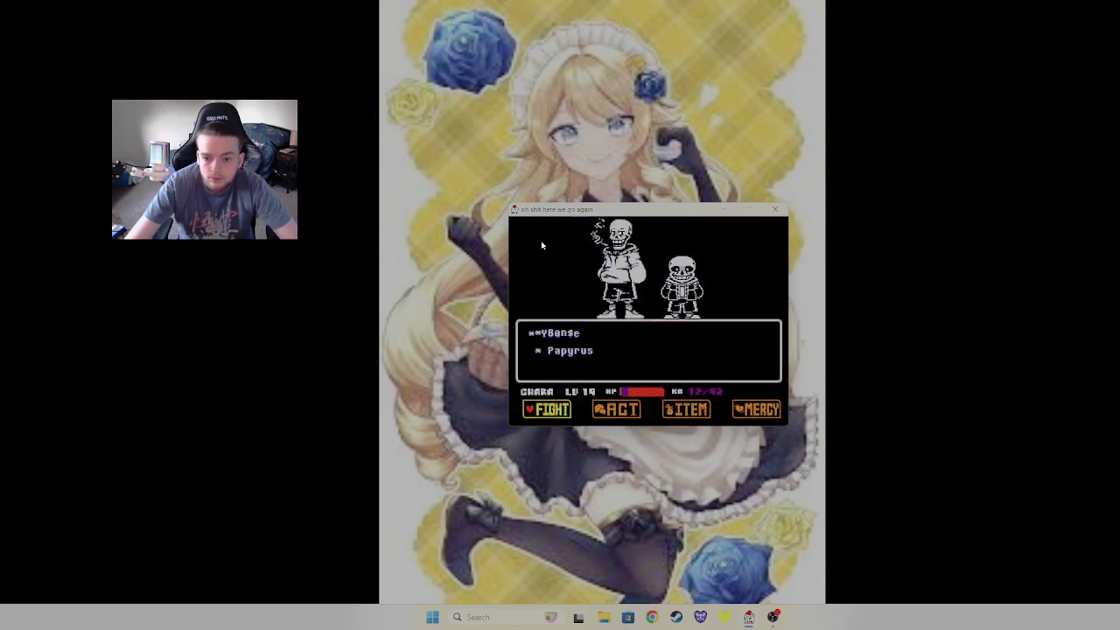
key("x")
key("Right")
key("Right")
key("Right")
key("z")
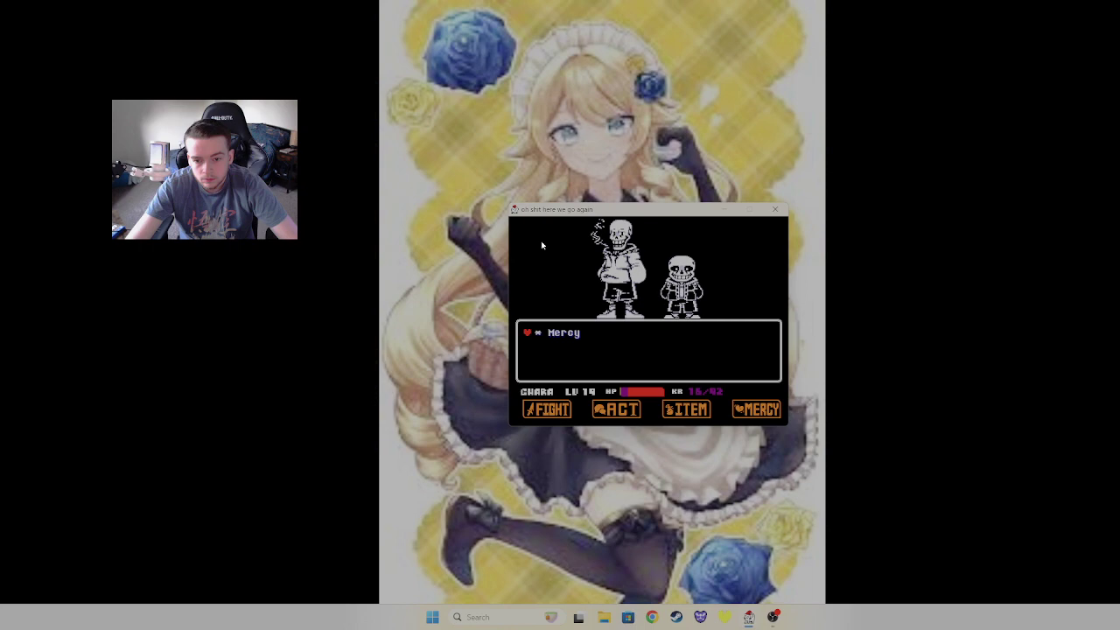
key("x")
key("Left")
Browse the items past Face steak and eat the I. Noodles
key("z")
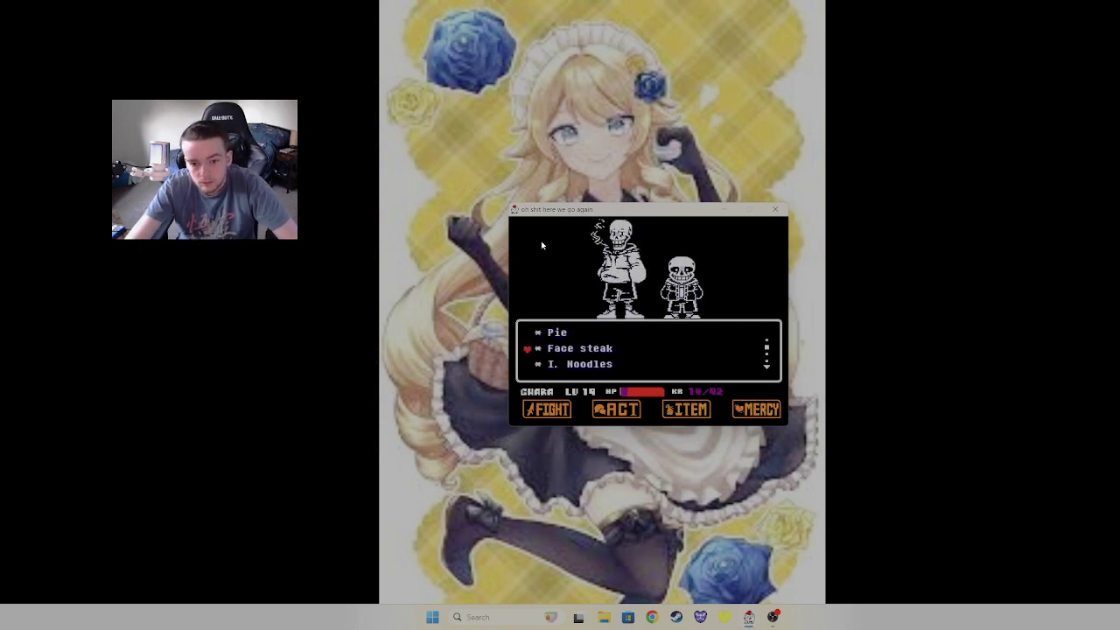
key("Down")
key("Down")
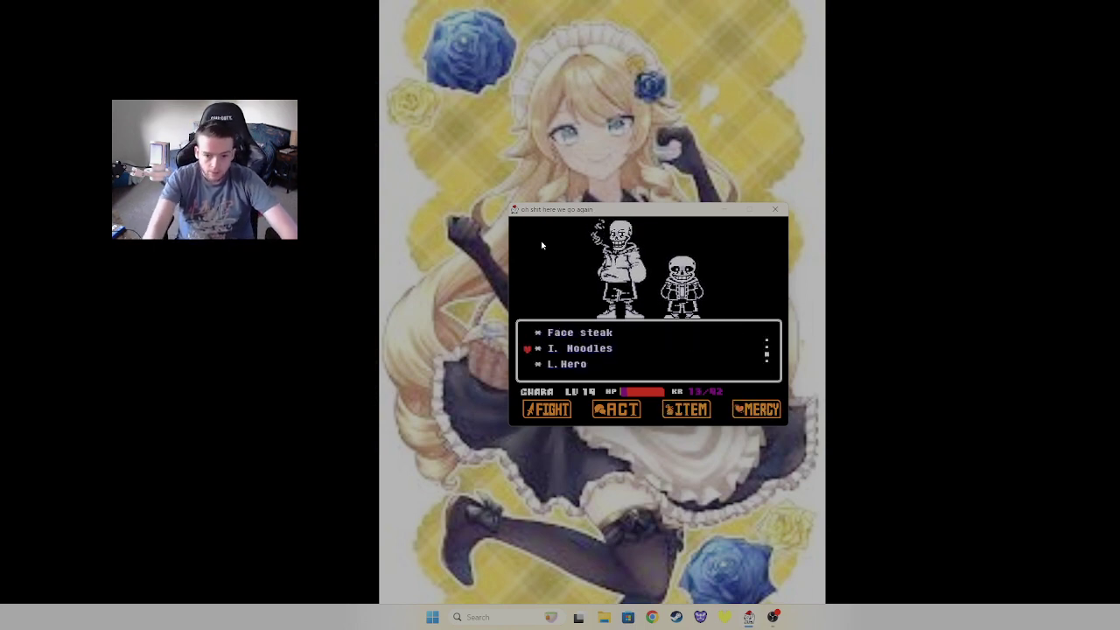
key("Up")
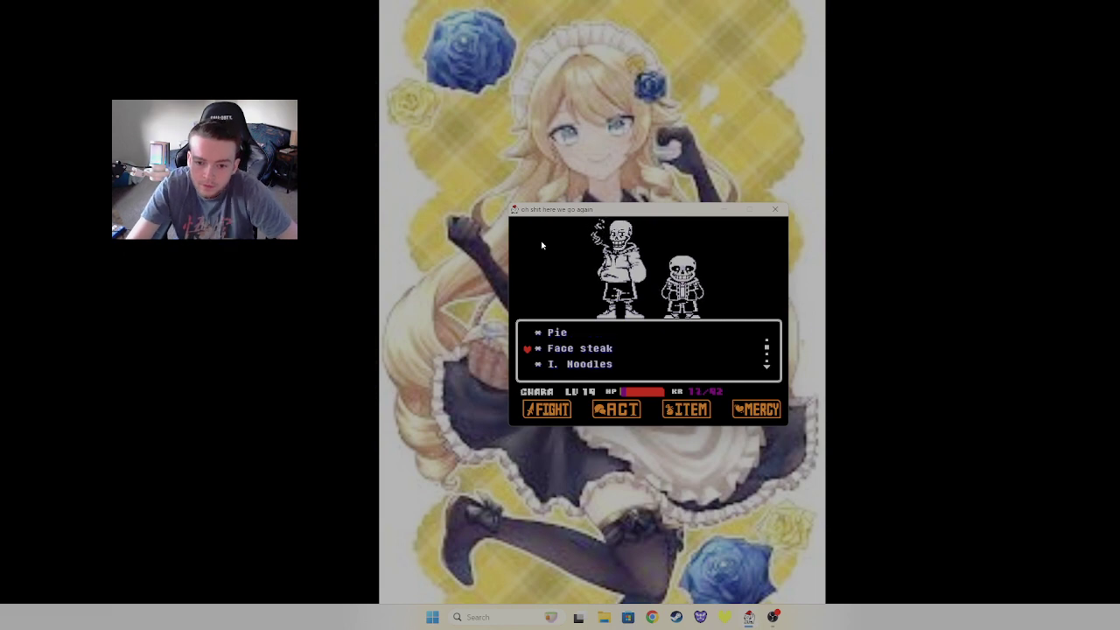
key("Down")
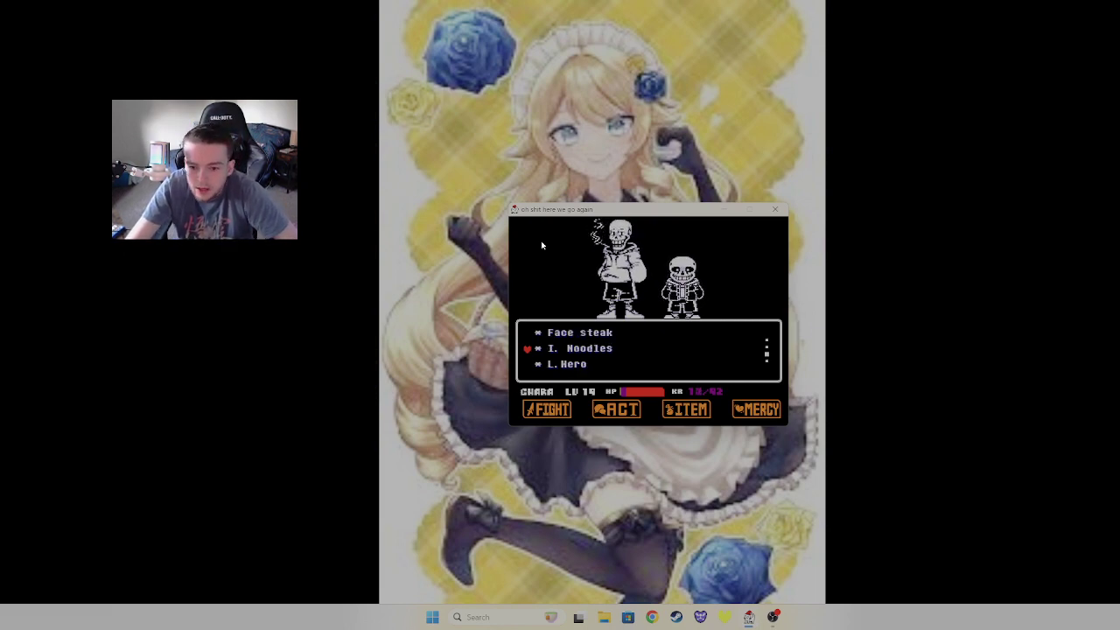
key("z")
key("z")
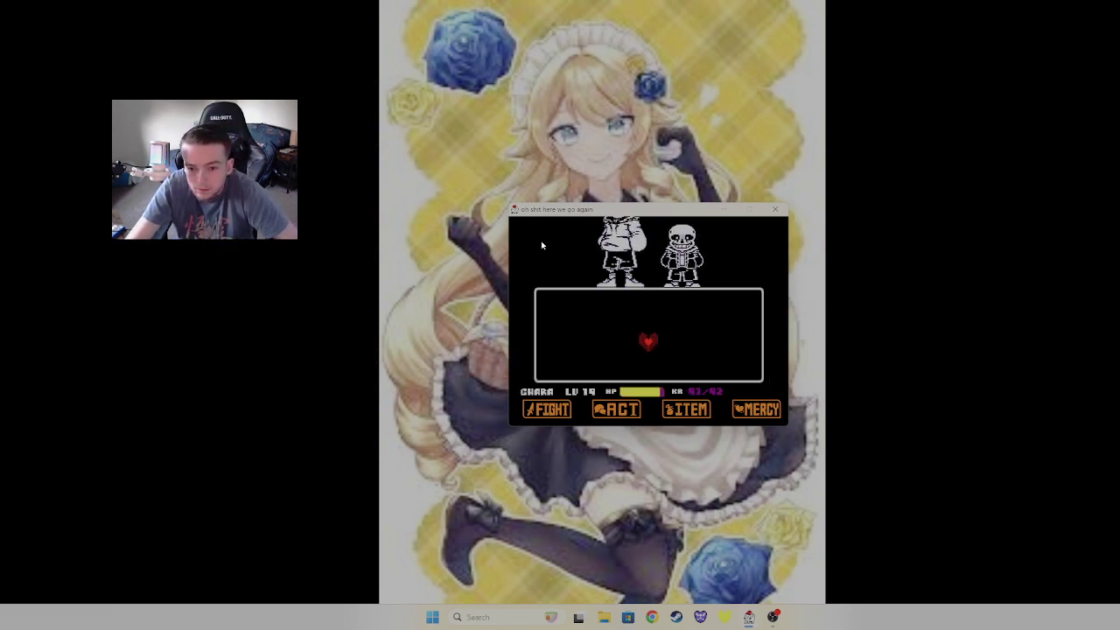
Dodge the first Gaster Blaster beams, steering between the upper left, lower left and right
key("Down")
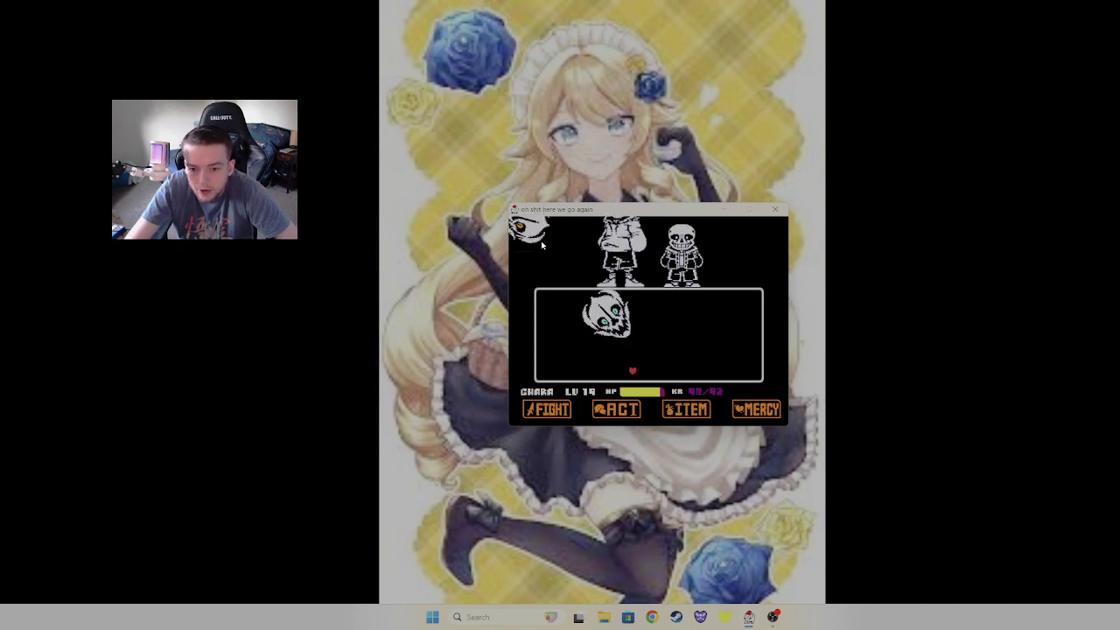
key("Left")
key("Up")
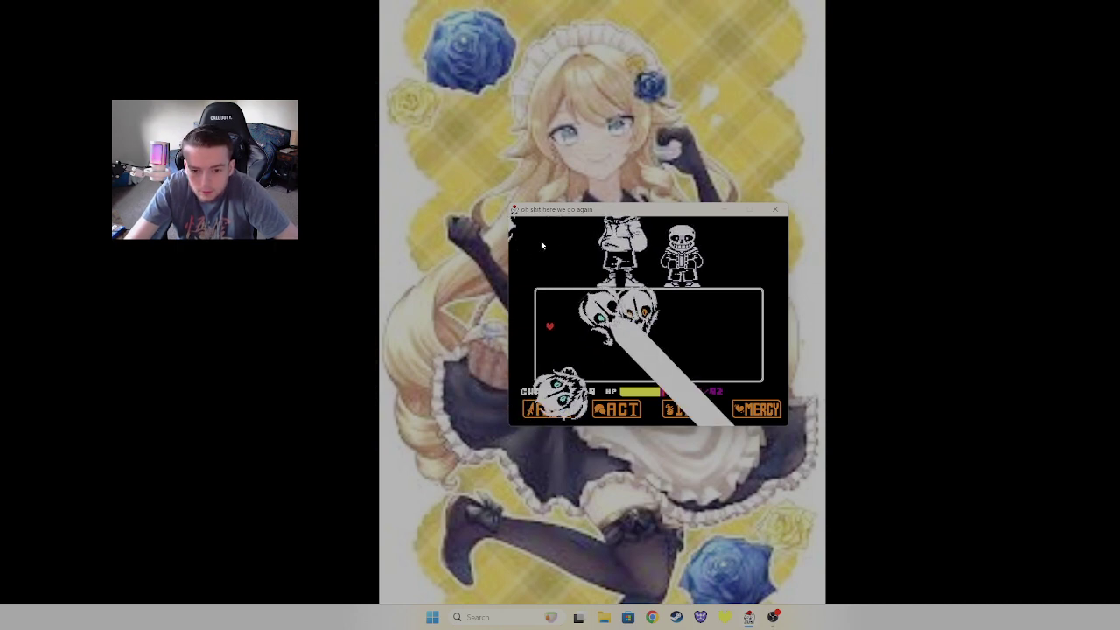
key("Down")
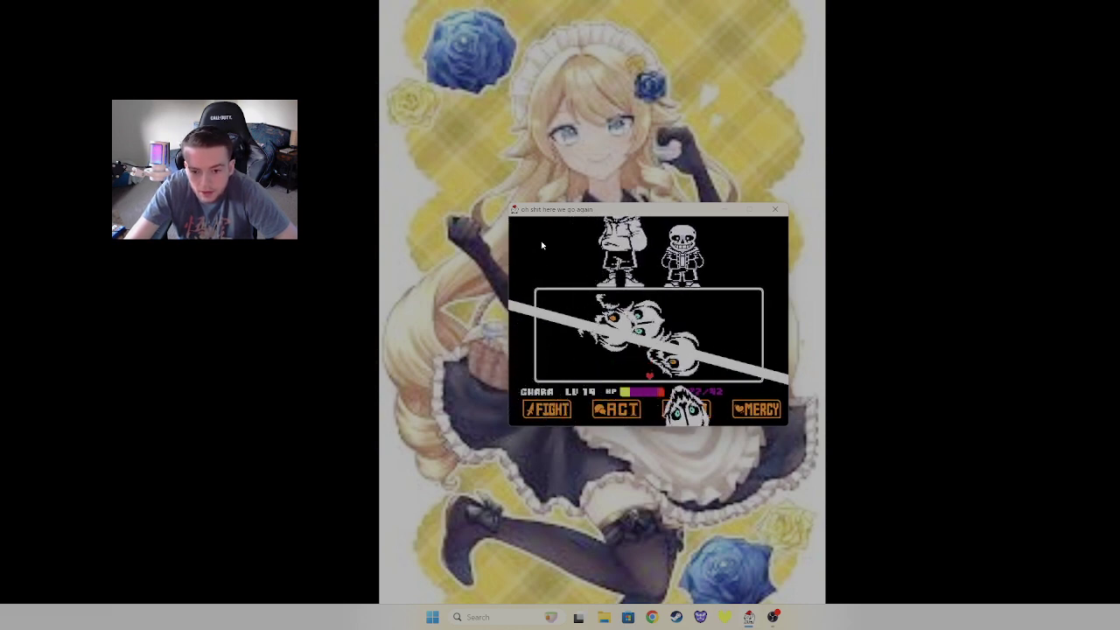
key("Right")
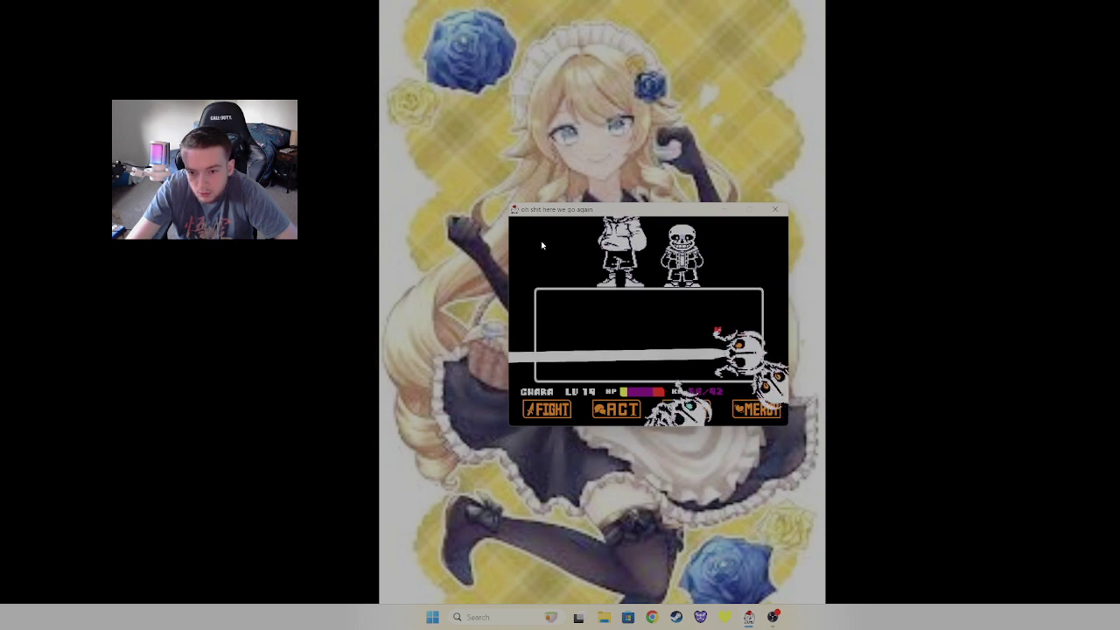
key("Up")
key("Left")
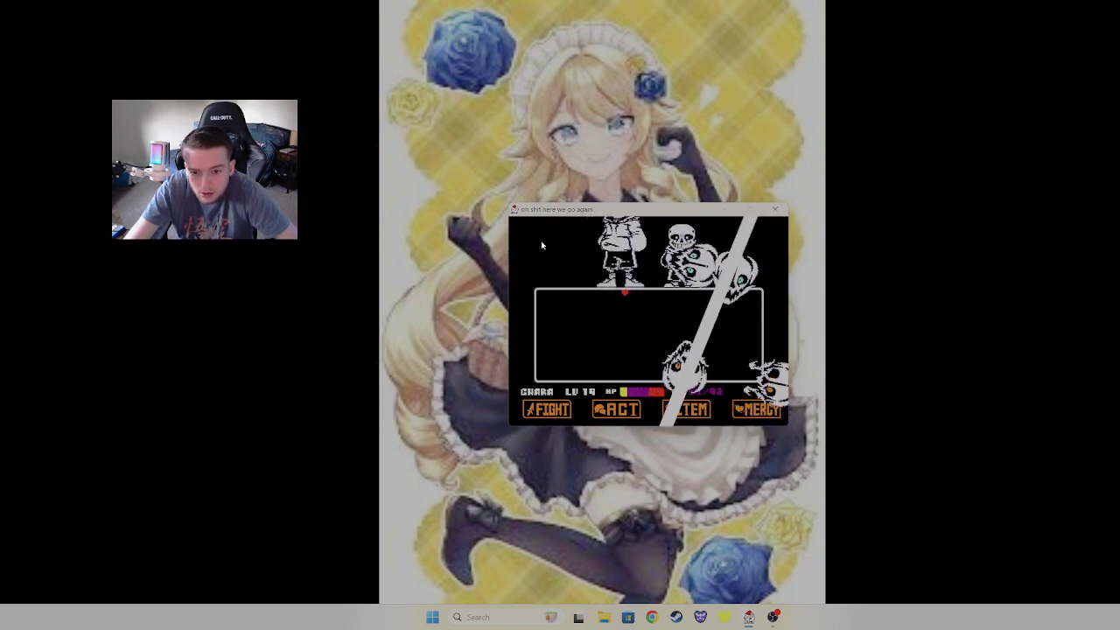
key("Down")
key("Left")
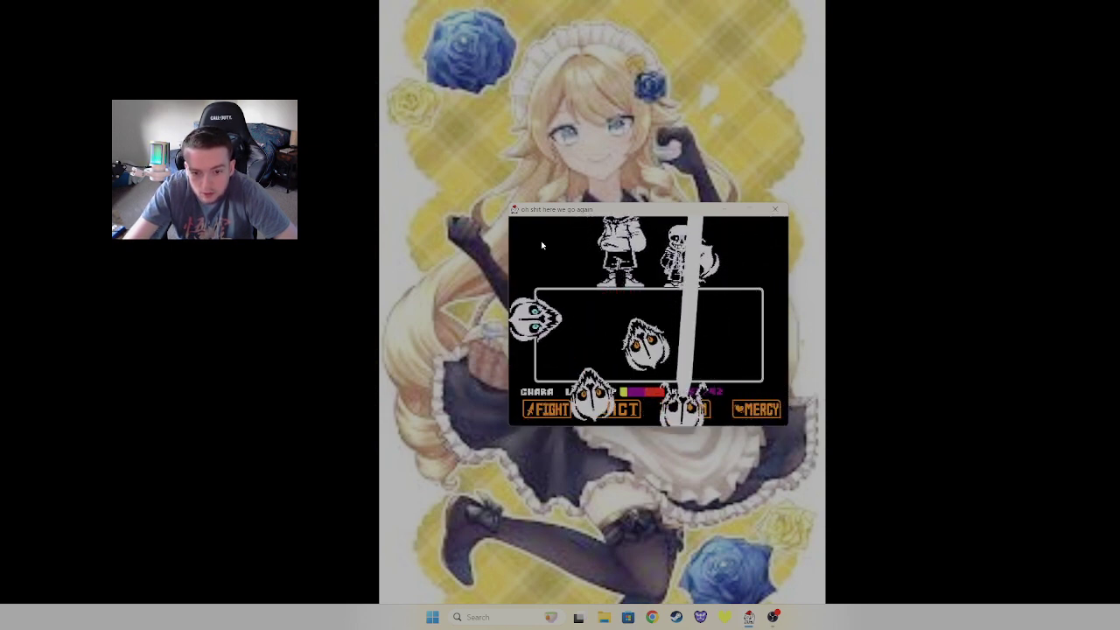
key("Right")
key("Up")
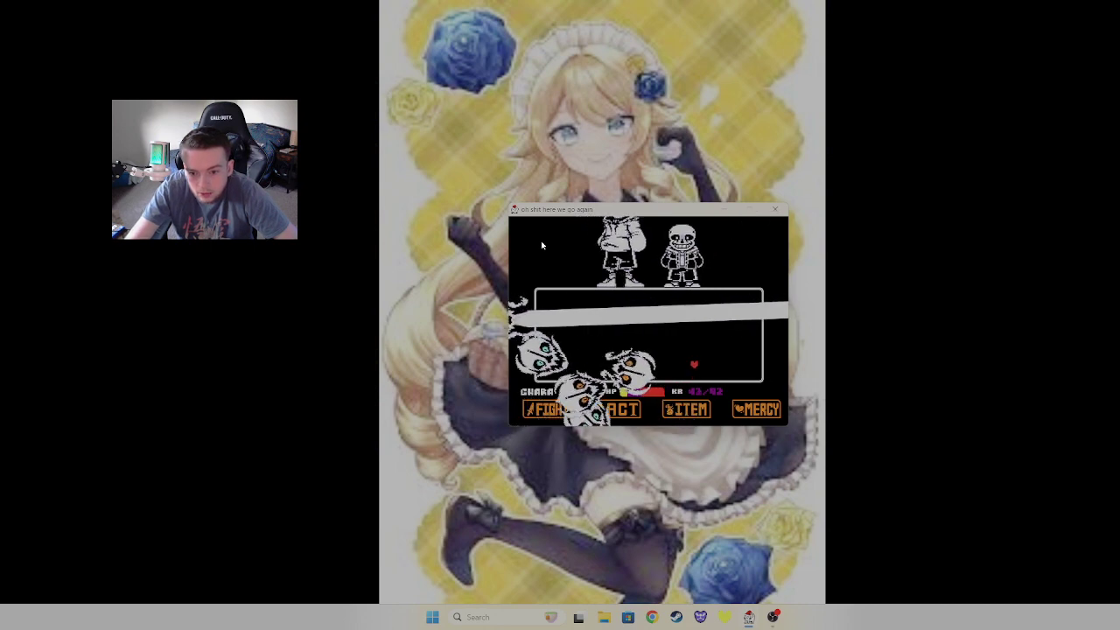
Keep evading blaster beams from the centre to the top-left as HP drops to about 5
key("Left")
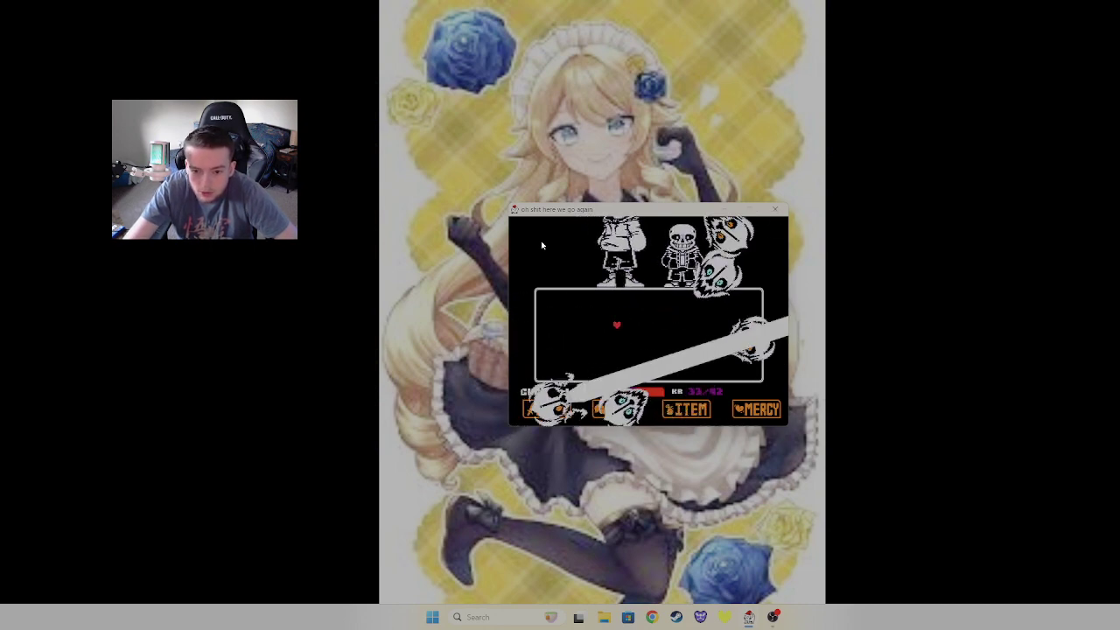
key("Down")
key("Up")
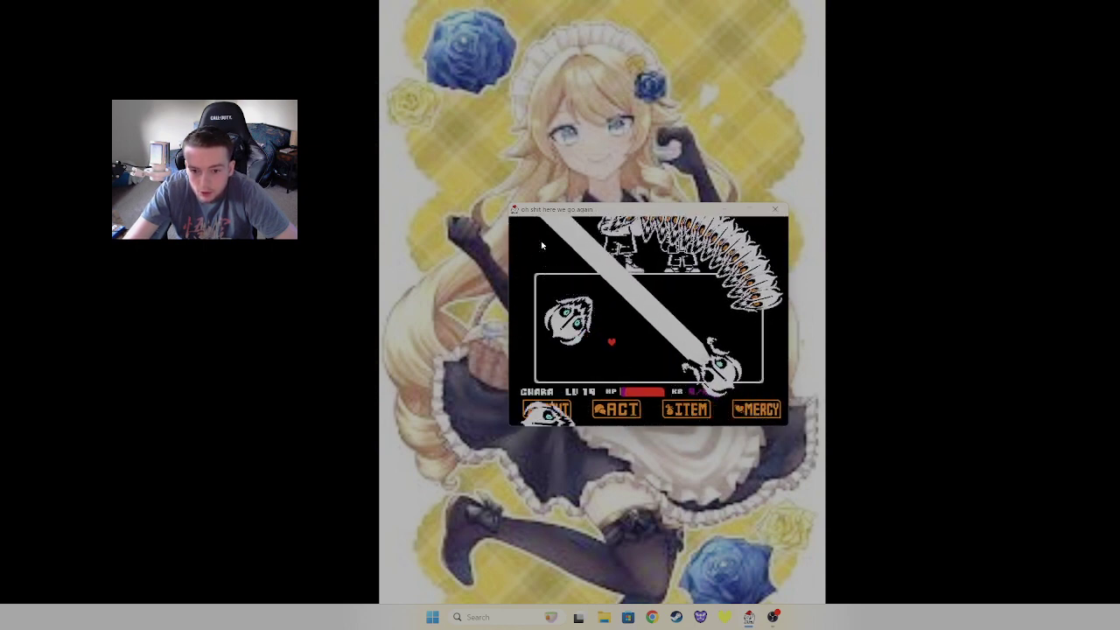
key("Down")
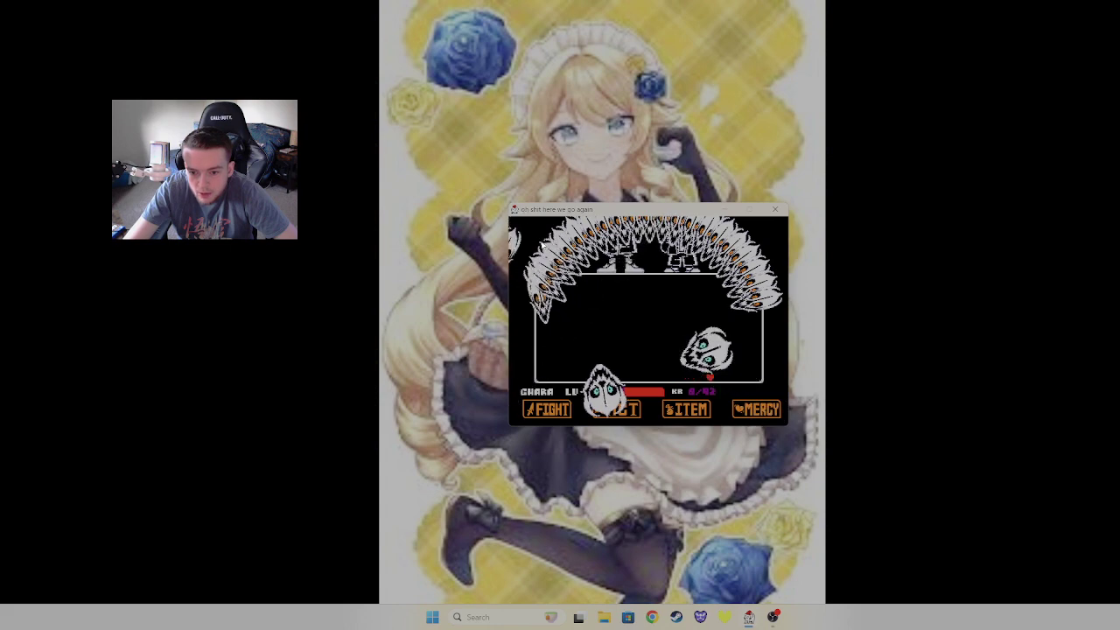
key("Right")
key("Up")
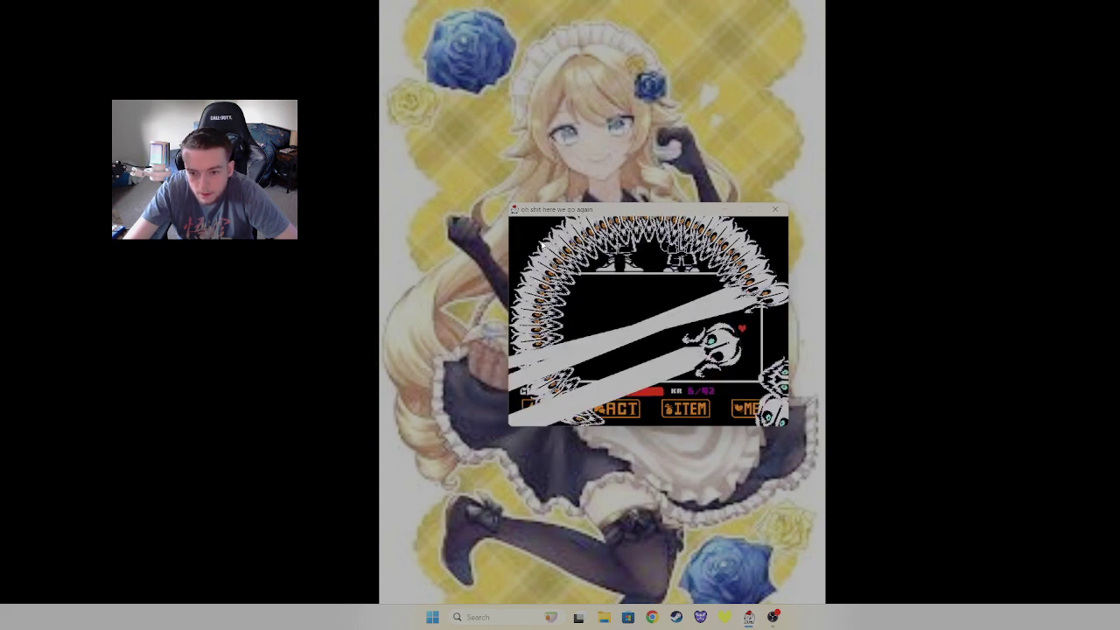
key("Up")
key("Left")
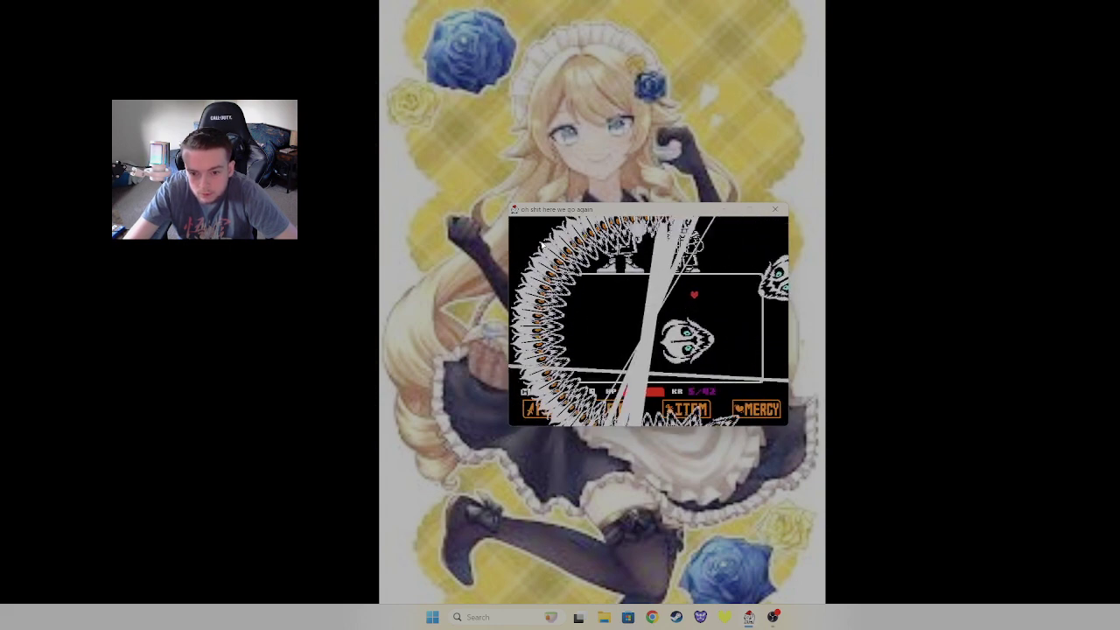
key("Left")
key("Up")
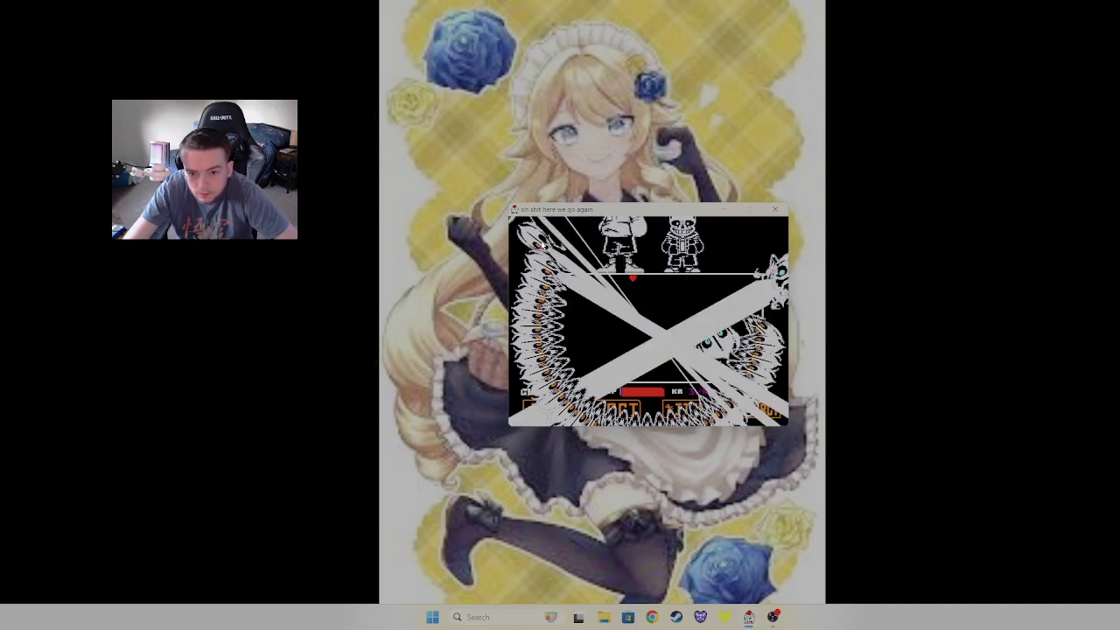
key("Left")
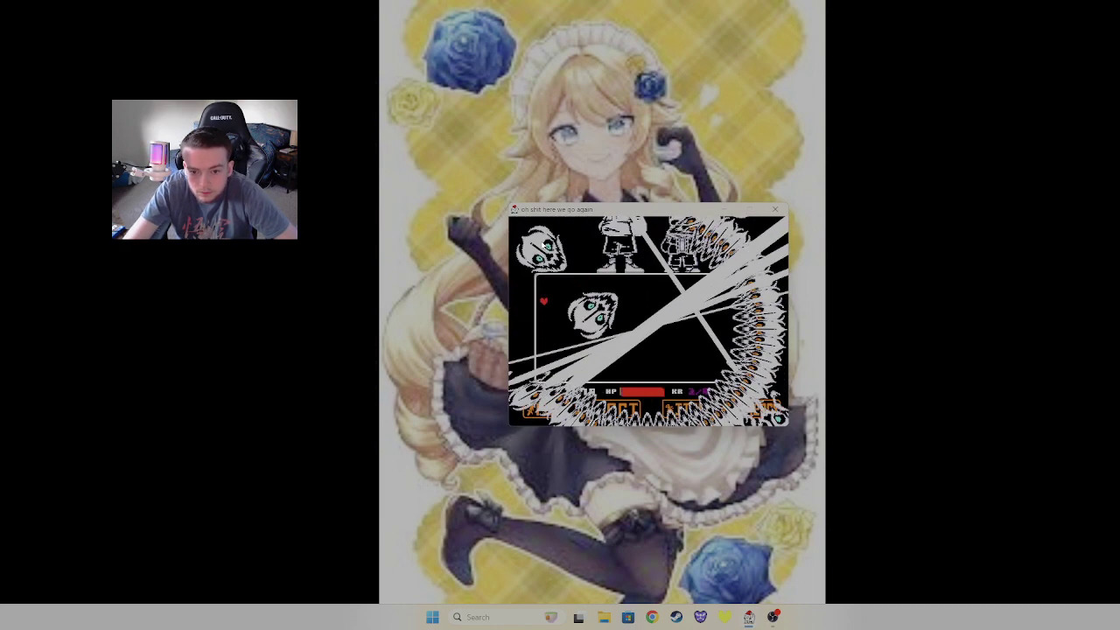
key("Up")
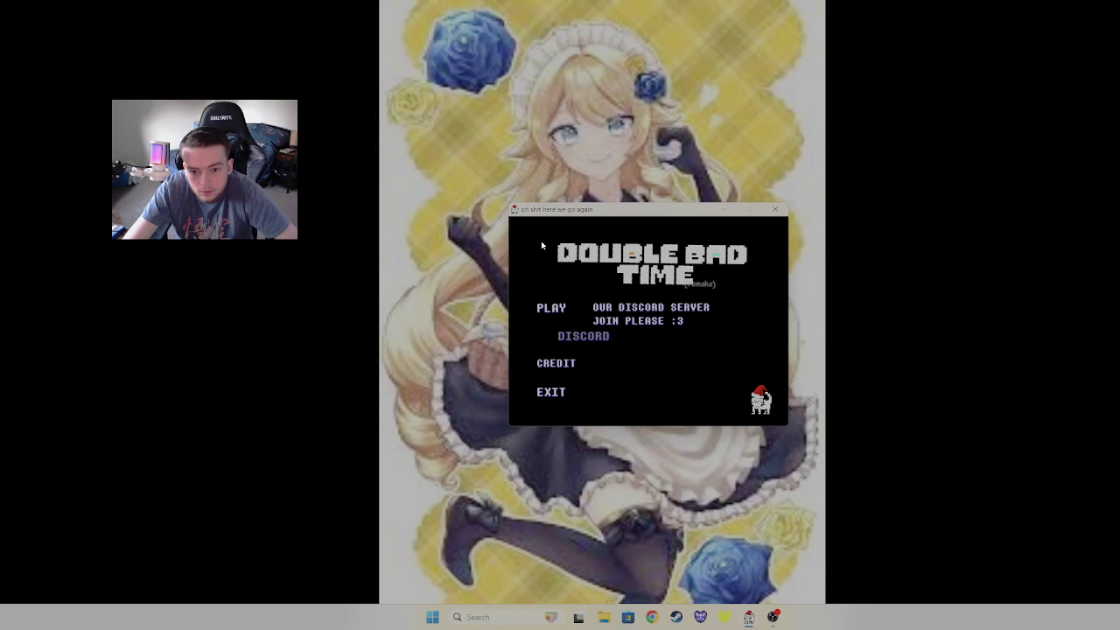
key("Up")
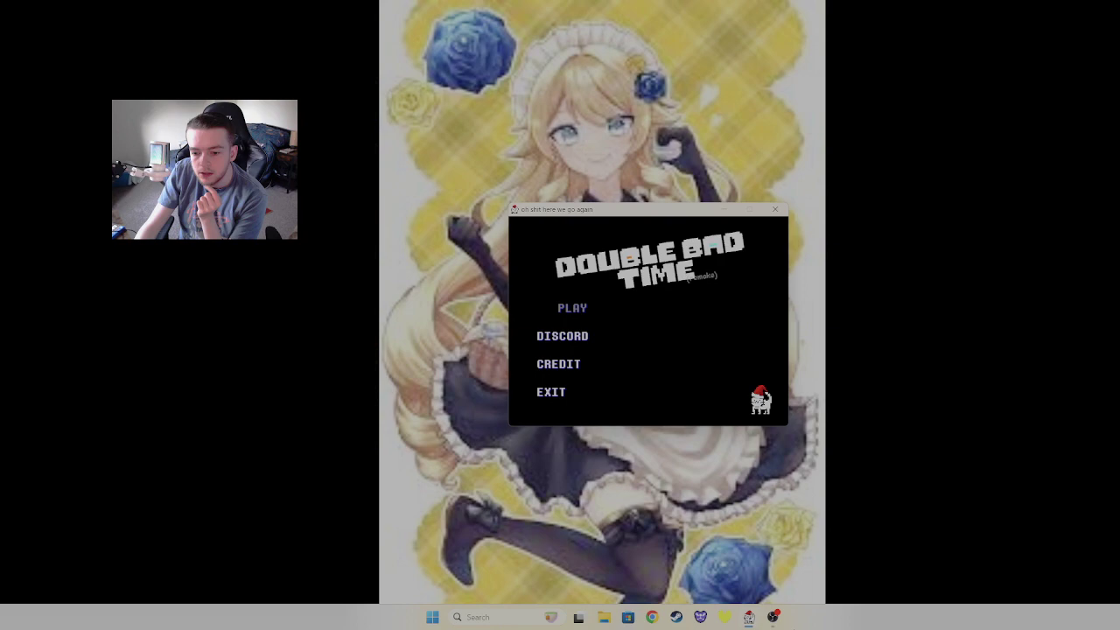
Close the Double Bad Time window with its title-bar X button
left_click(776, 209)
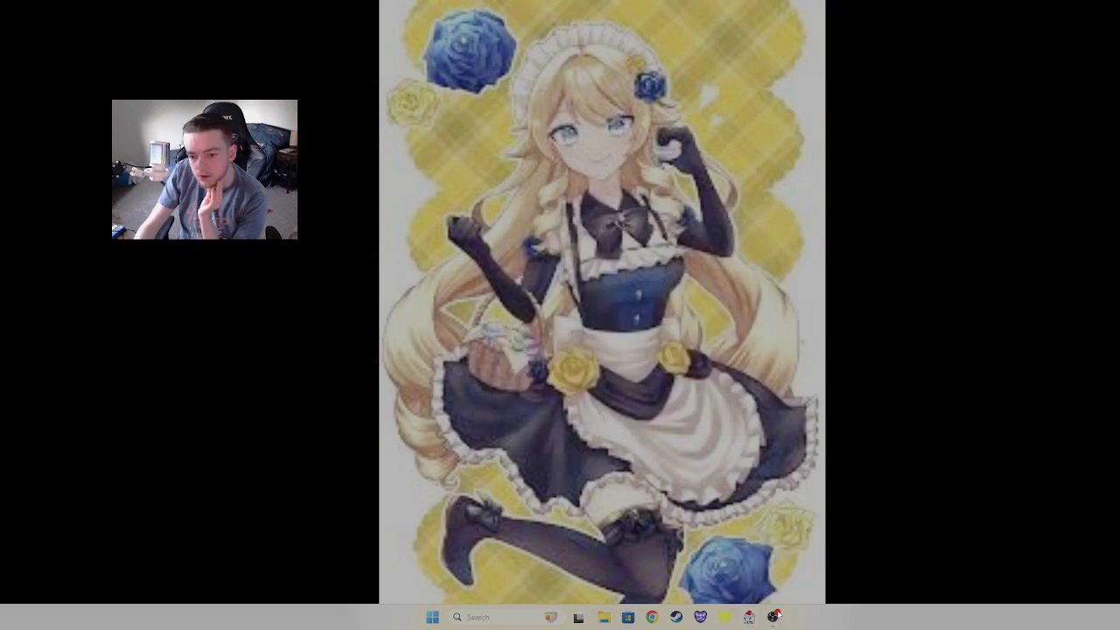